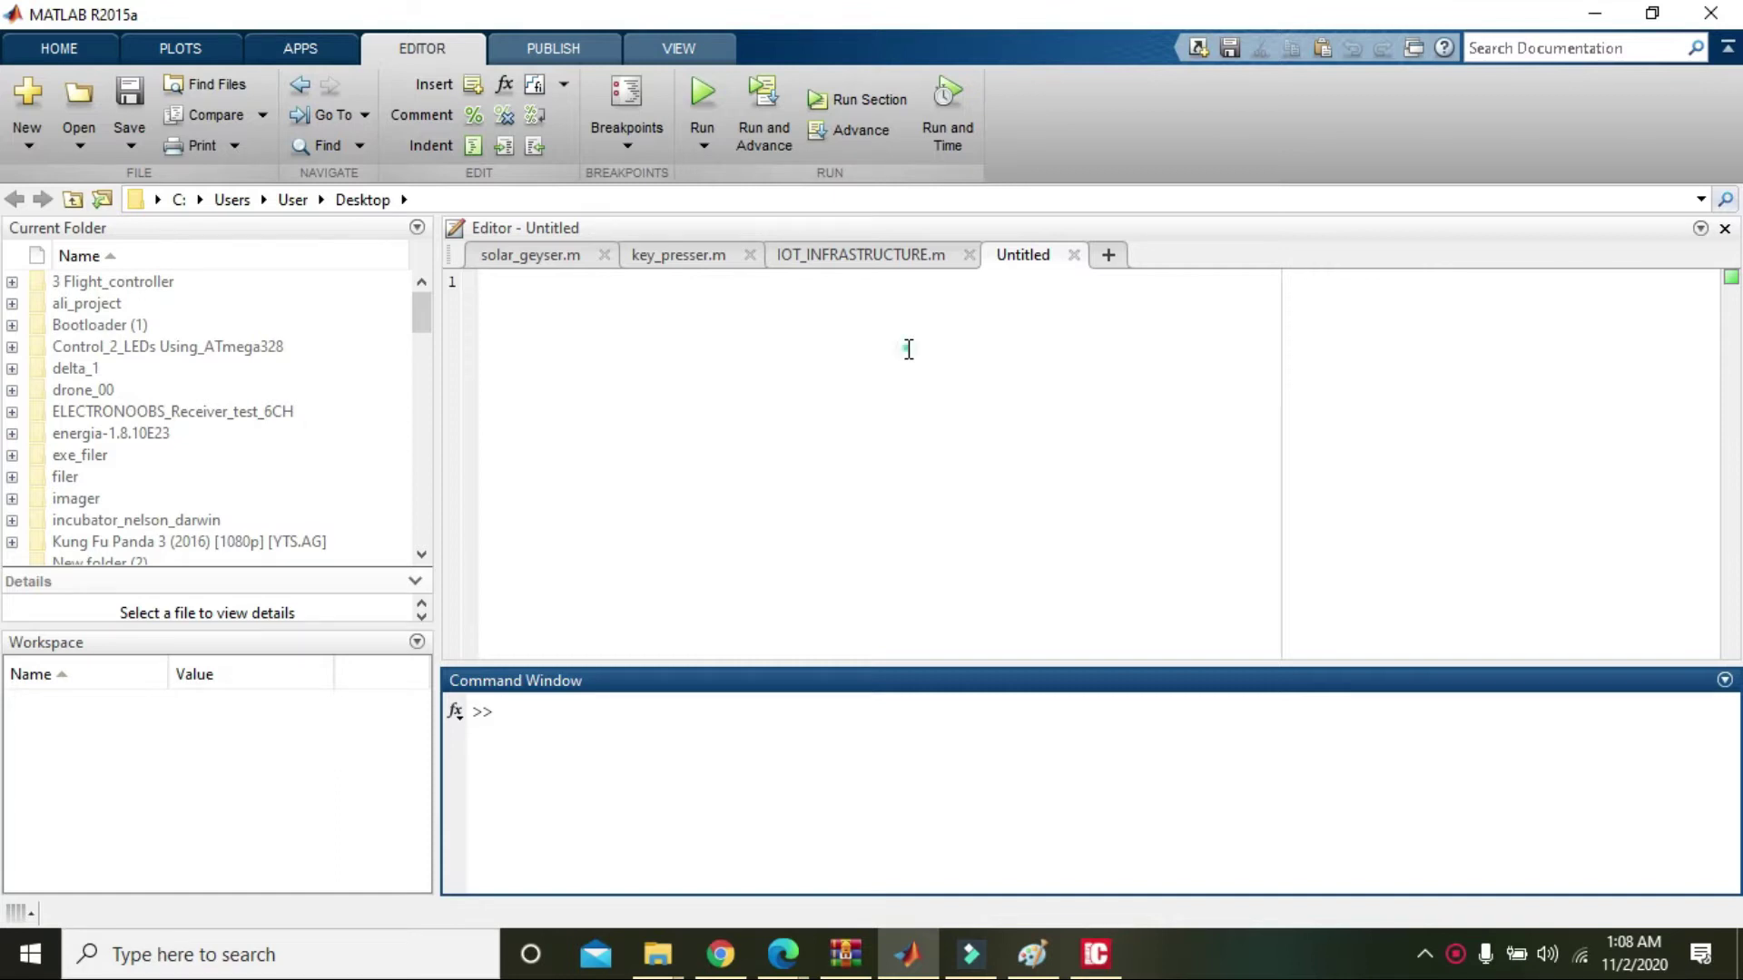
# - Write a=1 on the script's second line and start a third line below it
pyautogui.click(908, 350)
pyautogui.press('Return')
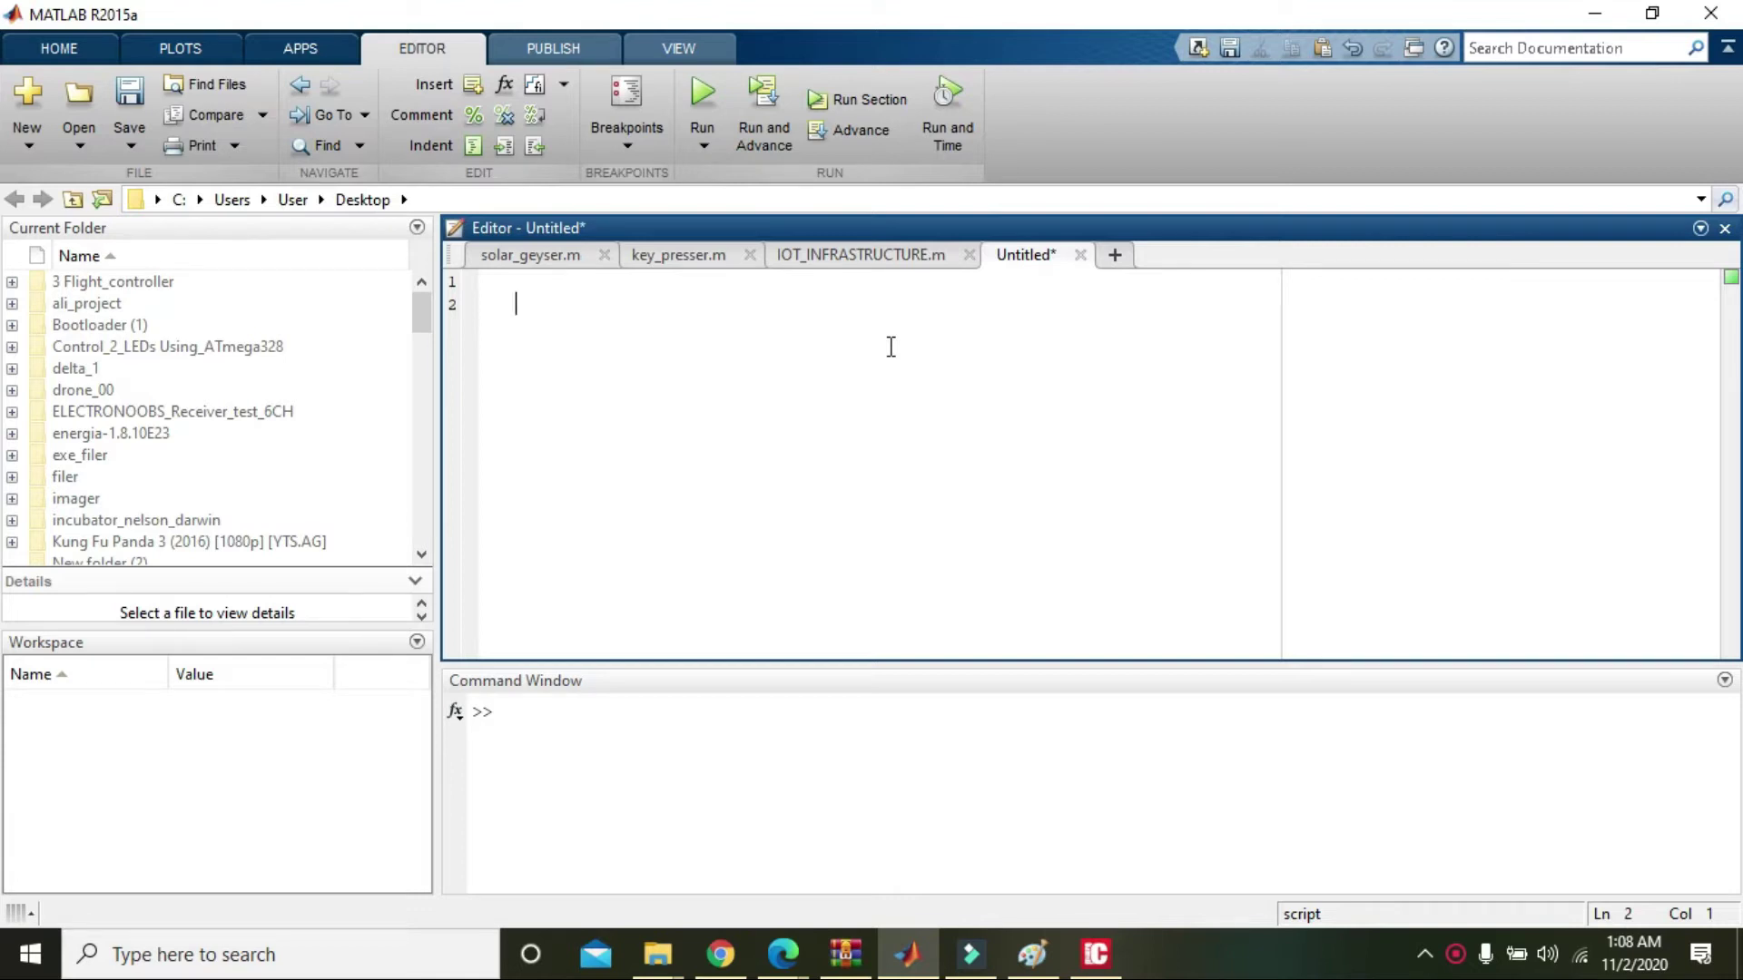
pyautogui.write('a')
pyautogui.doubleClick(520, 303)
pyautogui.rightClick(522, 307)
pyautogui.rightClick(537, 303)
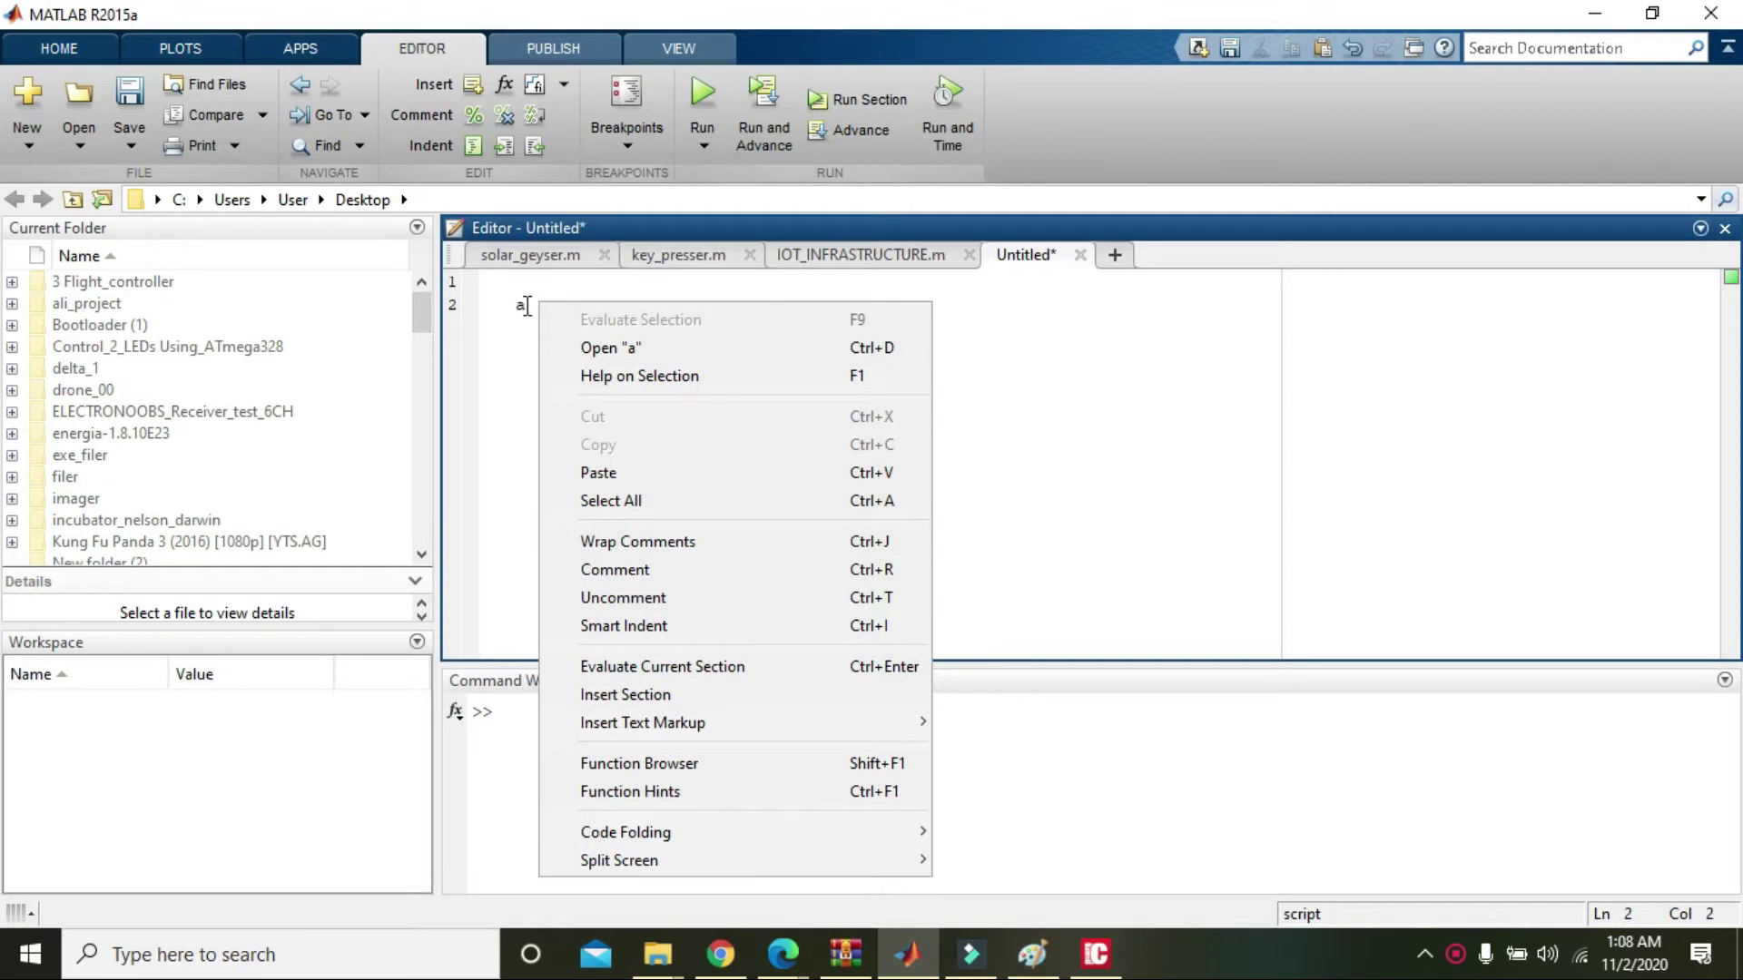
pyautogui.rightClick(528, 306)
pyautogui.click(569, 296)
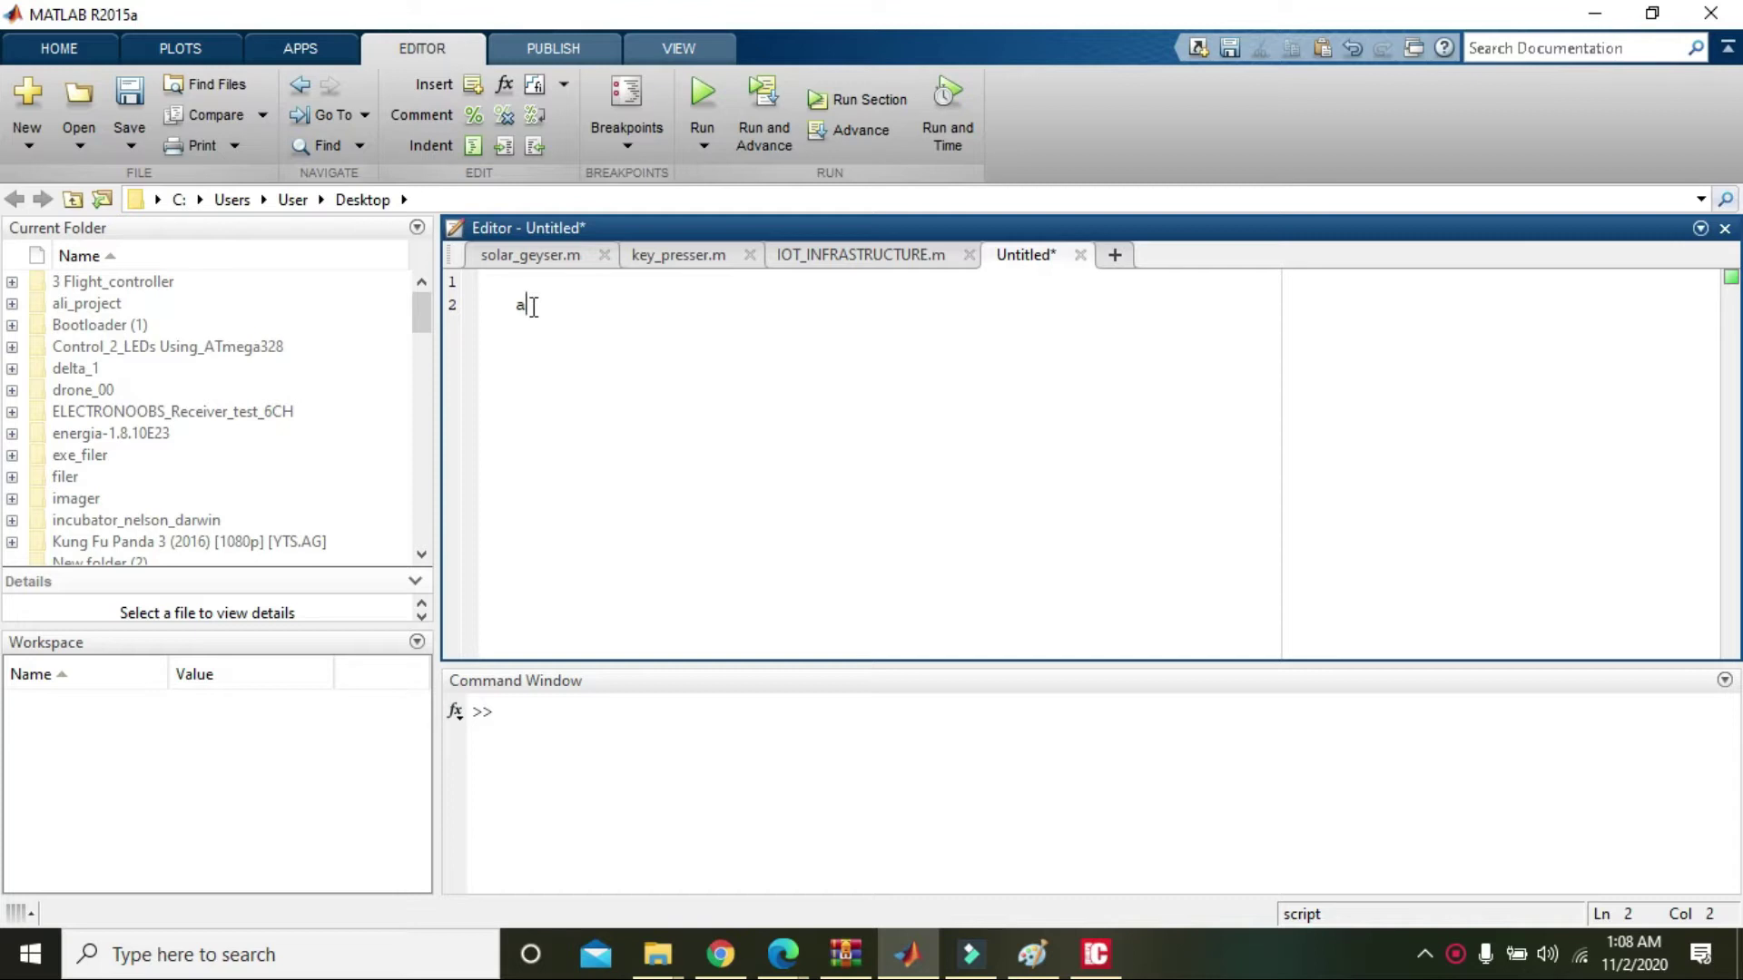
pyautogui.write('=1')
pyautogui.press('Return')
pyautogui.doubleClick(522, 304)
pyautogui.click(533, 327)
pyautogui.write('b=')
pyautogui.write('2')
# - Enter b=2 on line 3 and begin an empty line 4
pyautogui.press('Return')
pyautogui.click(524, 329)
pyautogui.click(539, 327)
pyautogui.moveTo(539, 327); pyautogui.dragTo(550, 327)
pyautogui.click(552, 327)
pyautogui.press('Return')
pyautogui.write('if(a')
pyautogui.write('==b')
# - Write an if(a==b) block closed by end, leaving an empty body line inside
pyautogui.press('Right')
pyautogui.press('Return')
pyautogui.press('Return')
pyautogui.write('end')
pyautogui.click(538, 373)
pyautogui.doubleClick(551, 351)
pyautogui.click(563, 349)
pyautogui.doubleClick(552, 351)
pyautogui.doubleClick(579, 351)
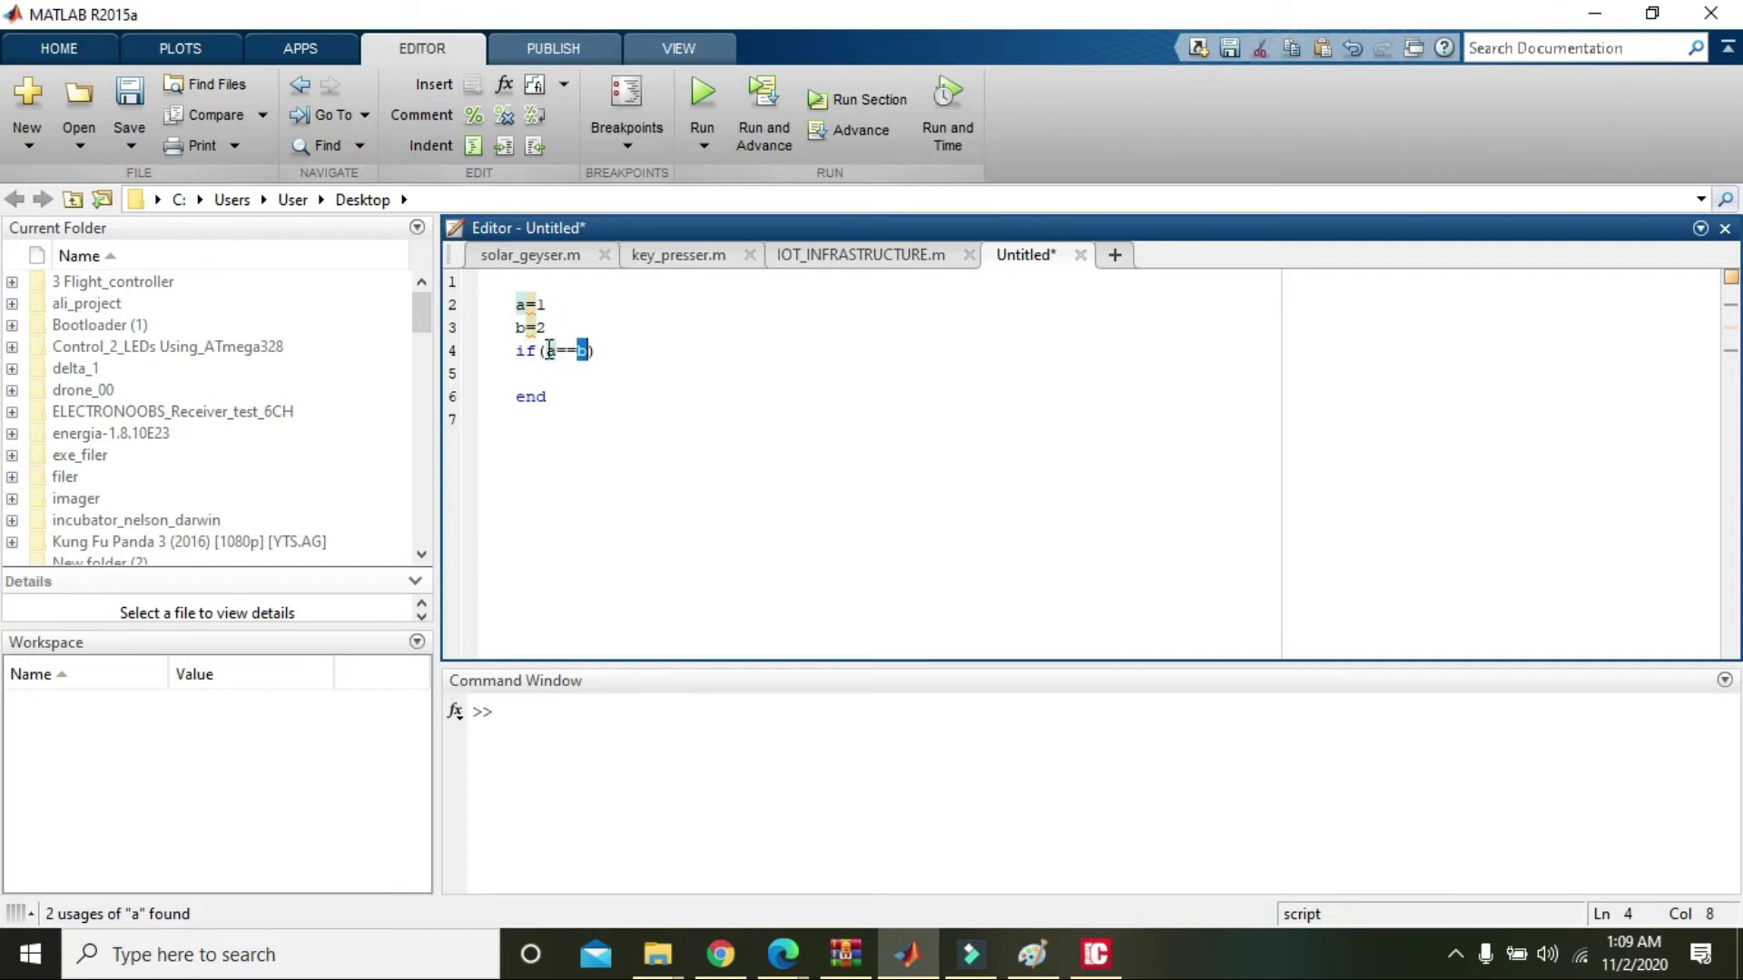
pyautogui.doubleClick(549, 350)
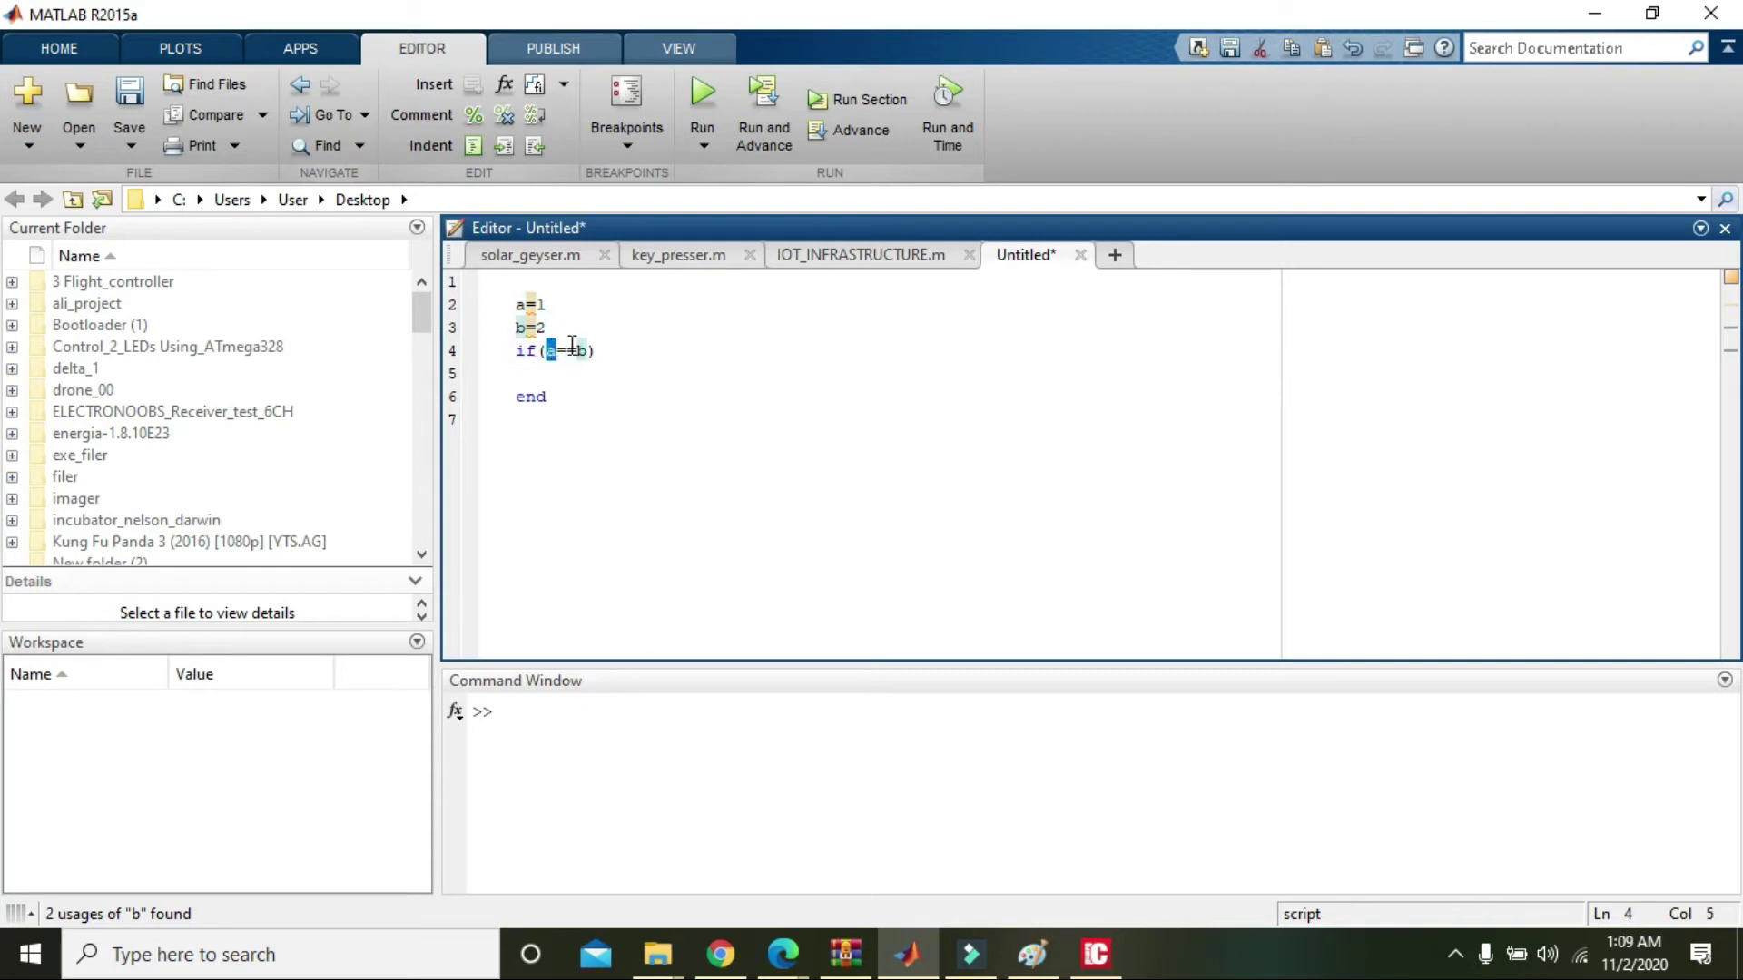
pyautogui.click(546, 371)
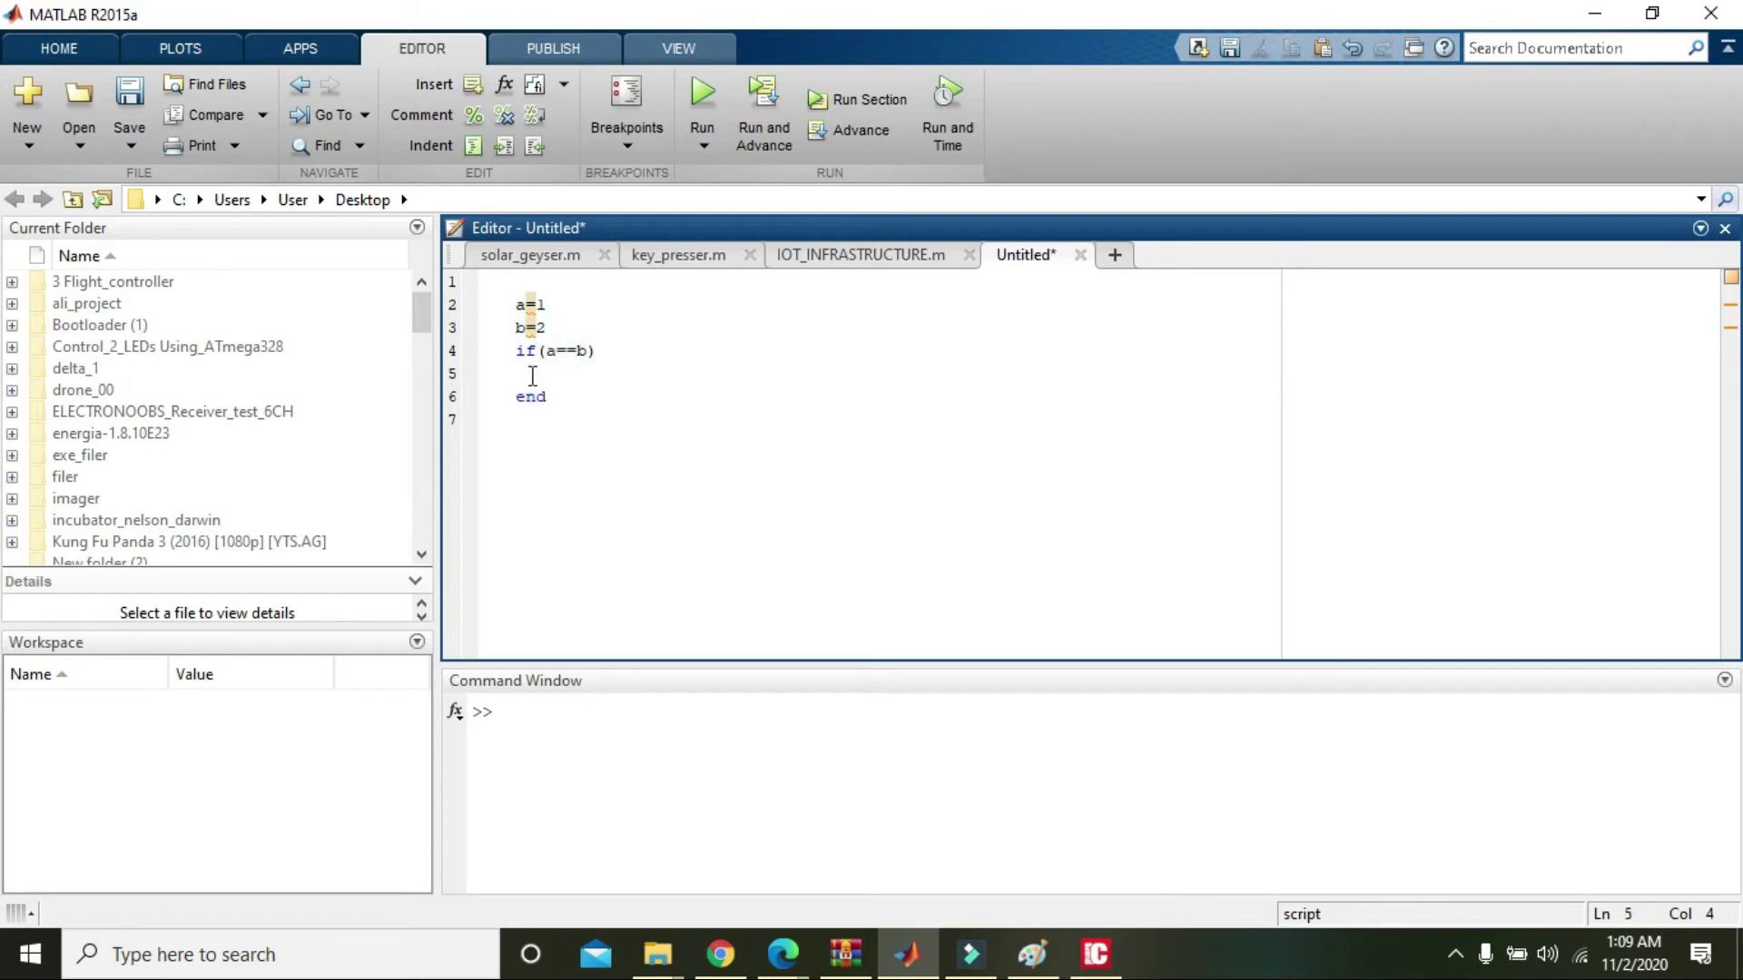
pyautogui.click(532, 375)
pyautogui.write('msgbox(')
pyautogui.write("'')")
# - Put msgbox('numbers r equal...') on line 5 inside the if block
pyautogui.press('Left')
pyautogui.press('Left')
pyautogui.write('numbers r equal...')
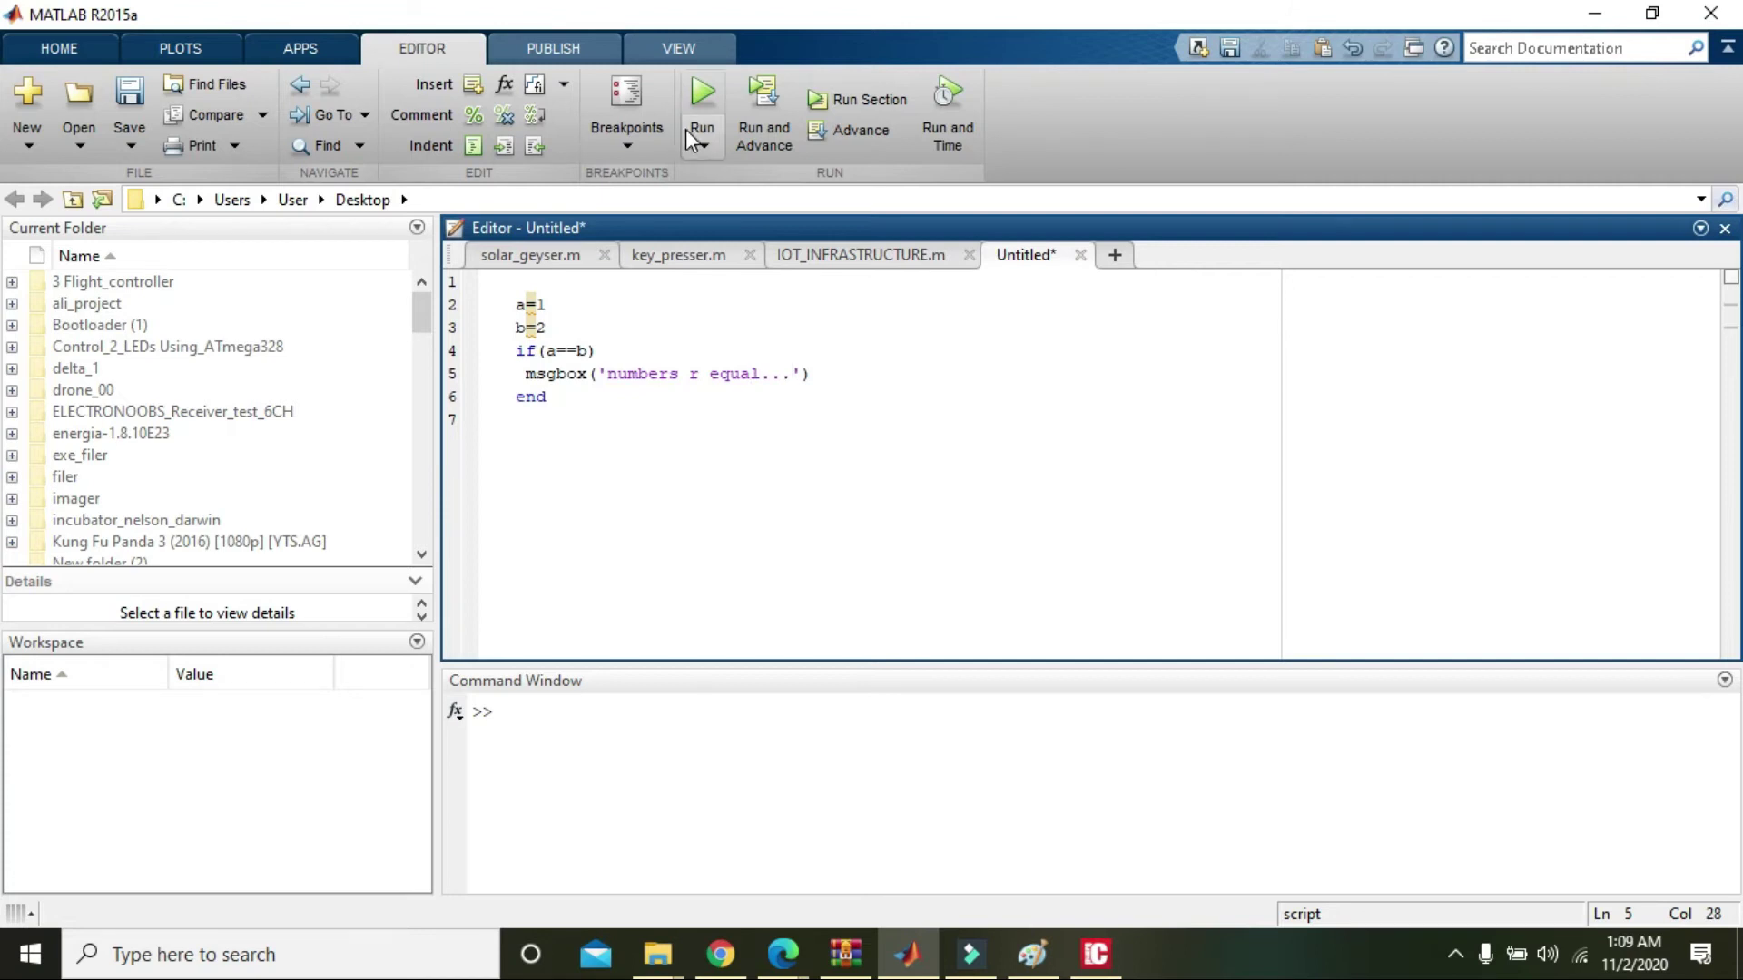
pyautogui.click(834, 377)
# - Add an else branch and paste a copy of the msgbox line beneath it
pyautogui.press('Return')
pyautogui.write('else')
pyautogui.press('Return')
pyautogui.moveTo(830, 374); pyautogui.dragTo(527, 373)
pyautogui.hotkey('ctrl', 'c')
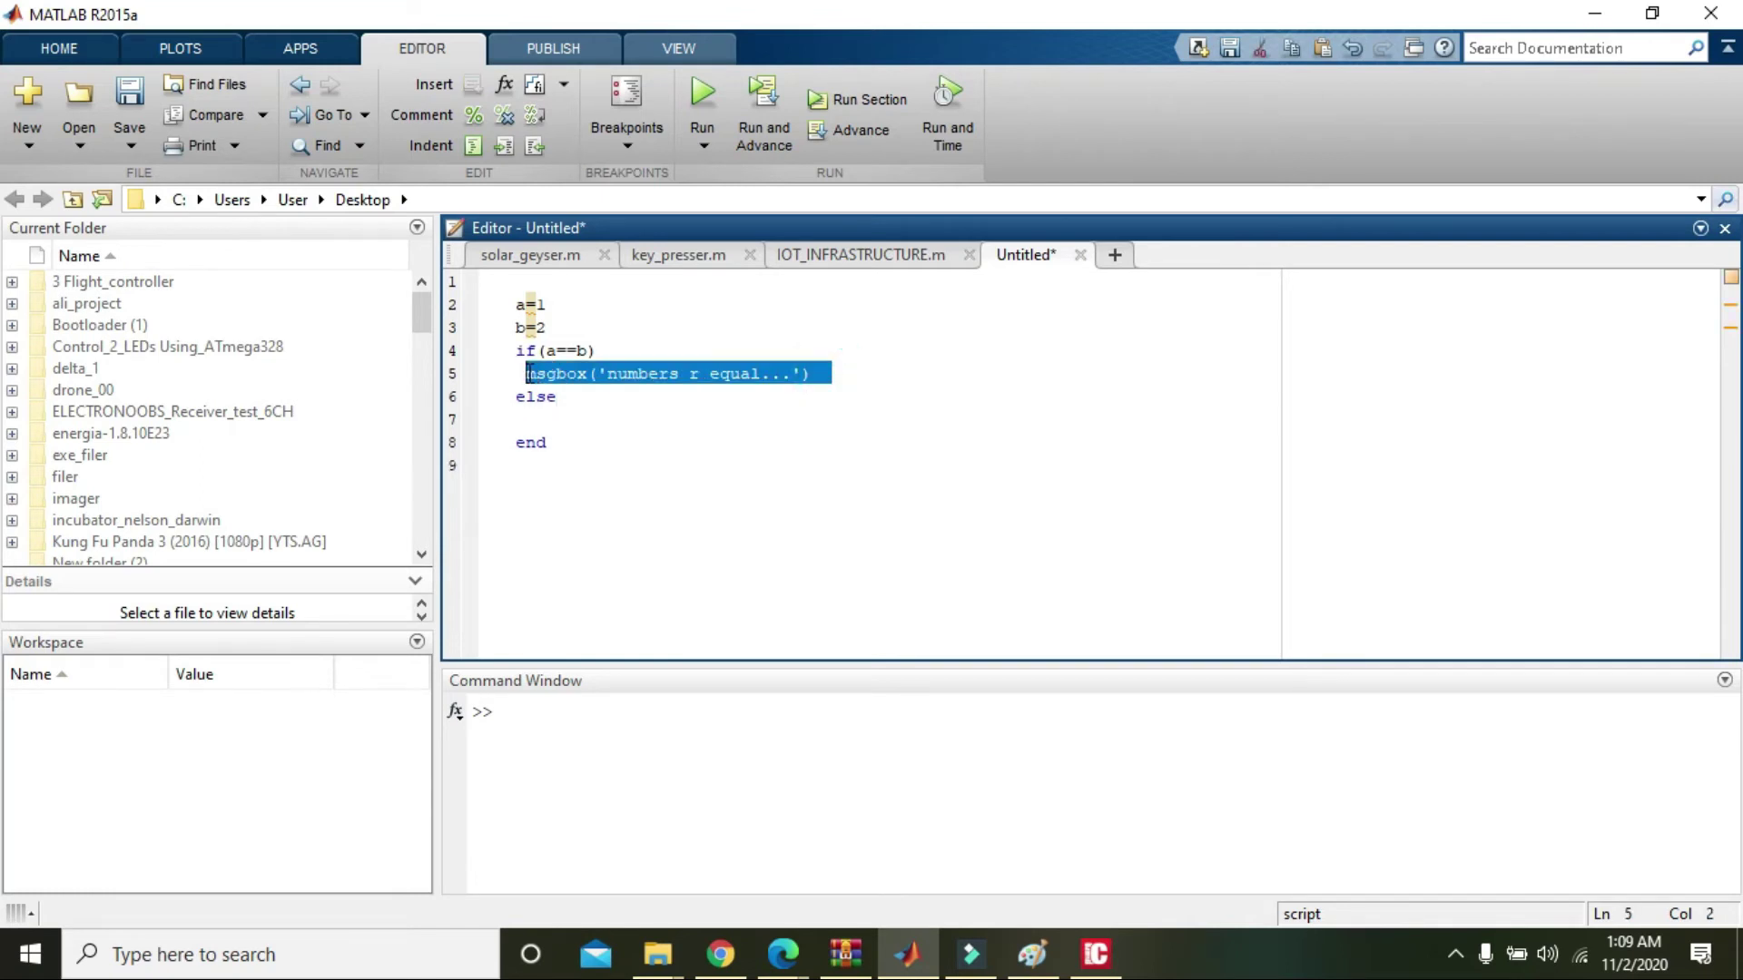
pyautogui.click(544, 419)
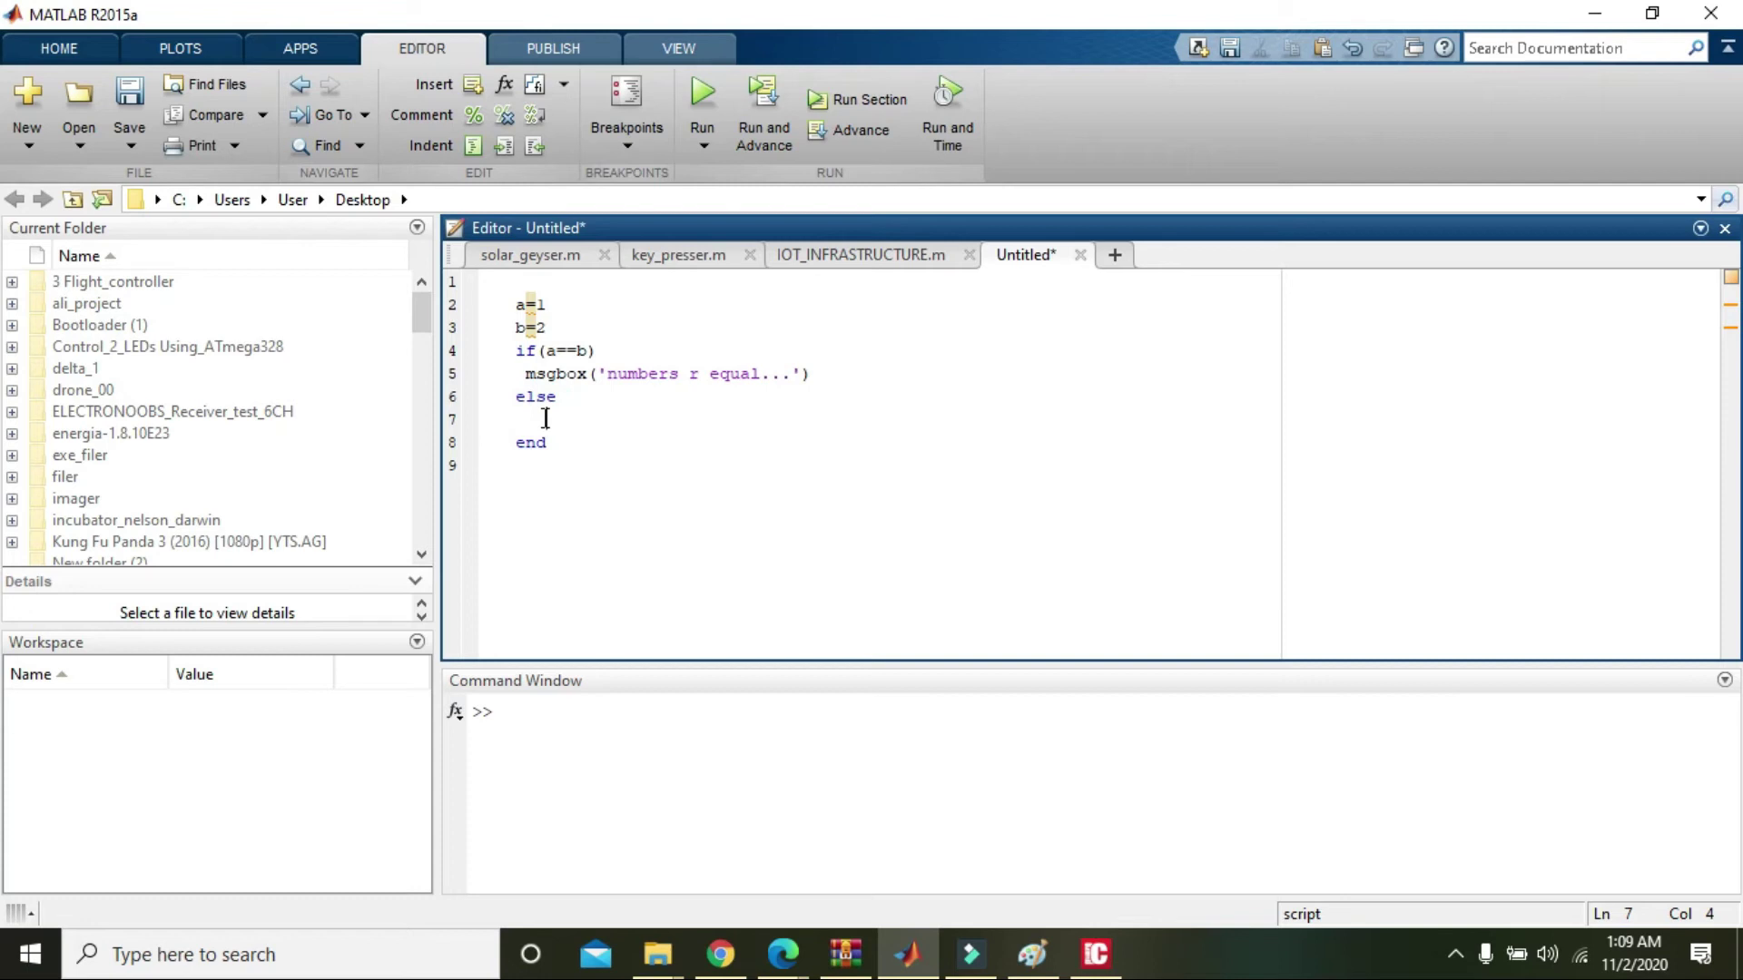
pyautogui.hotkey('ctrl', 'v')
# - Edit the pasted message to read 'numbers r notequal...'
pyautogui.click(543, 420)
pyautogui.press('Delete')
pyautogui.moveTo(535, 419); pyautogui.dragTo(814, 424)
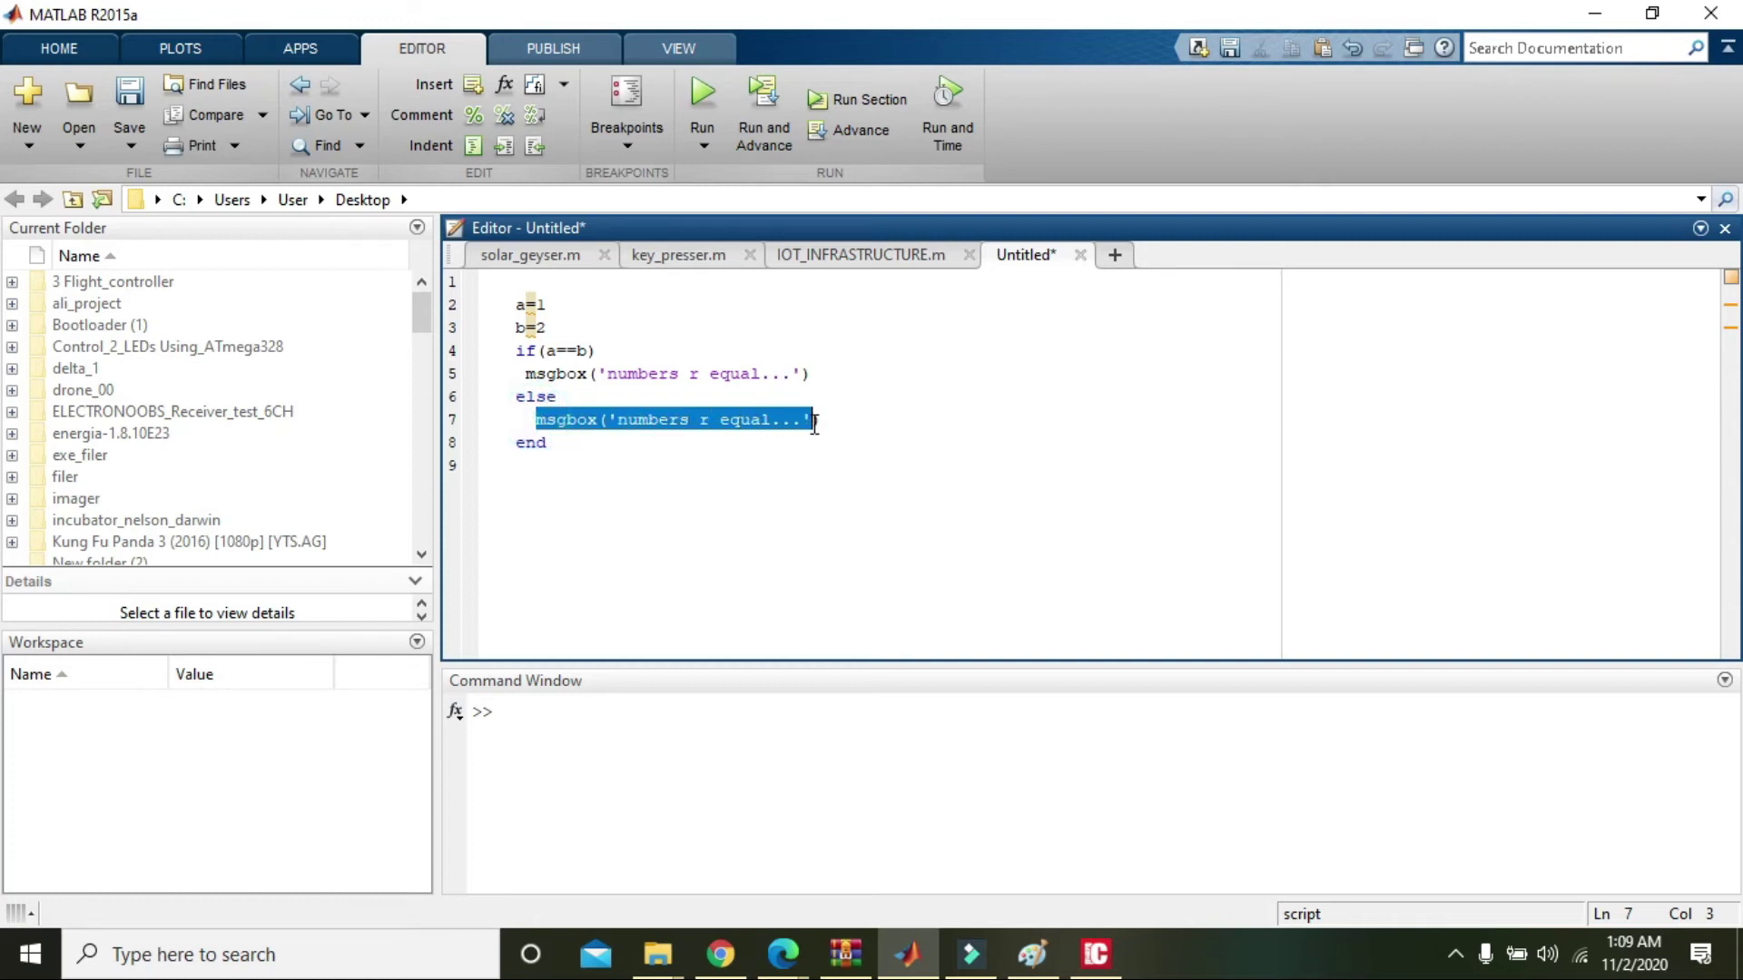
pyautogui.click(717, 425)
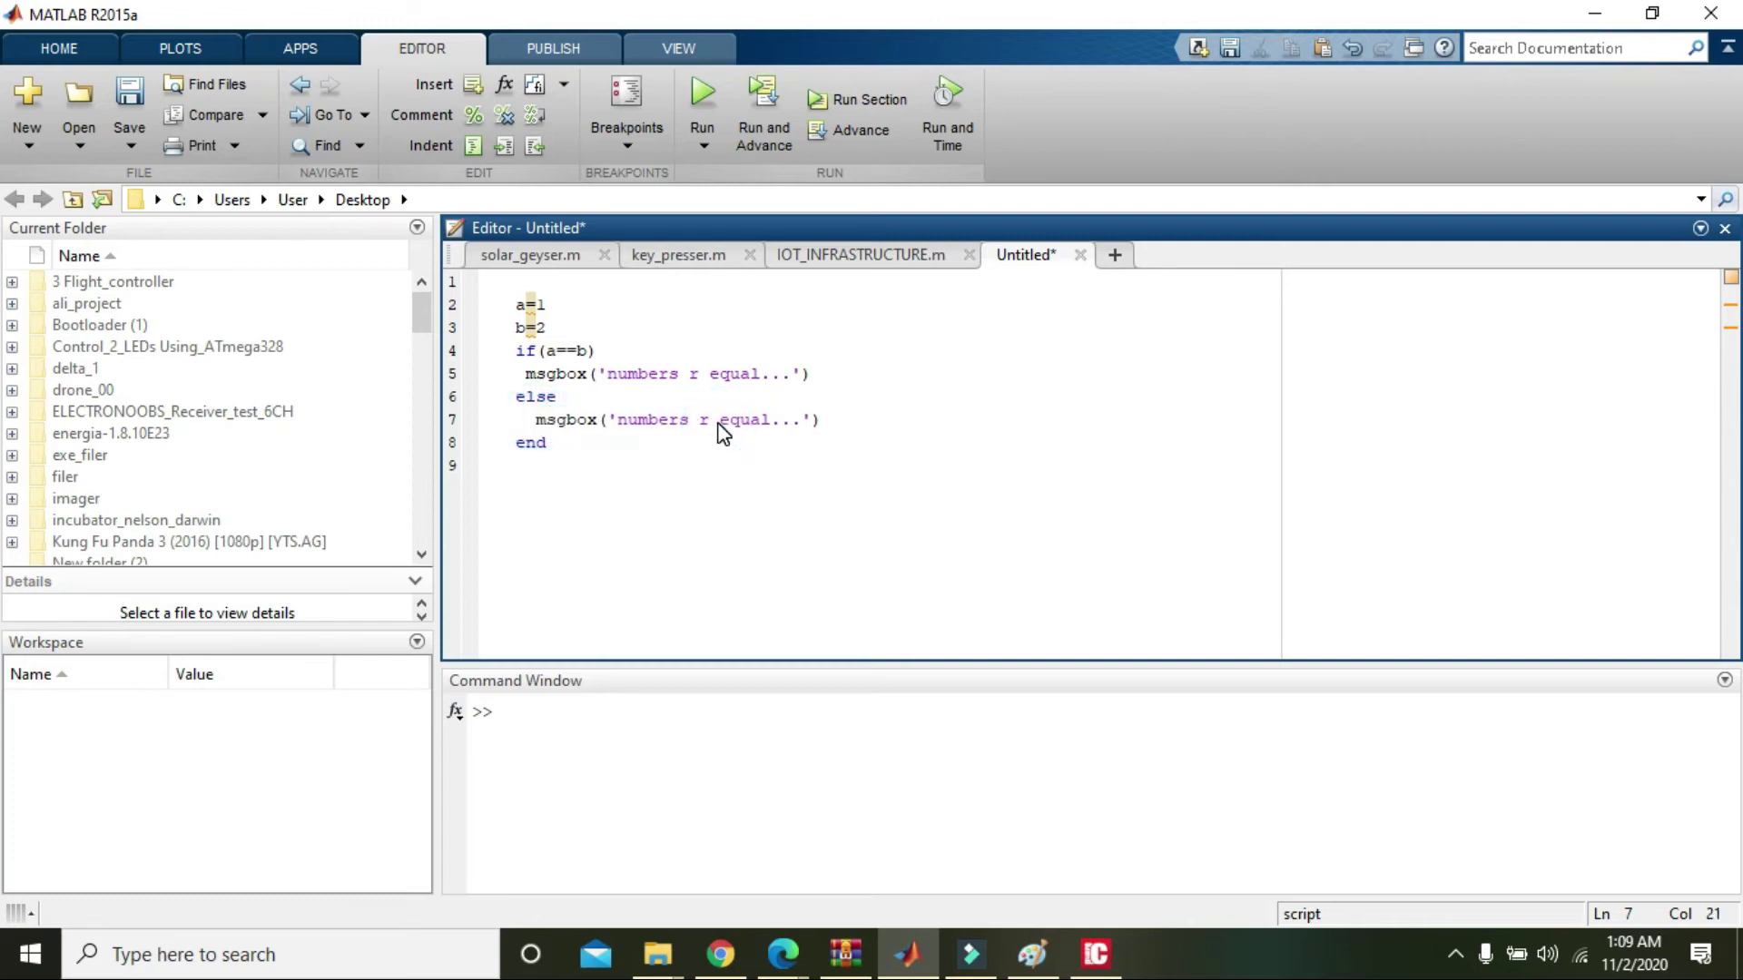
pyautogui.write('not')
# - Run the script, saving it as equality_00, and dismiss the 'numbers r notequal...' box
pyautogui.click(722, 98)
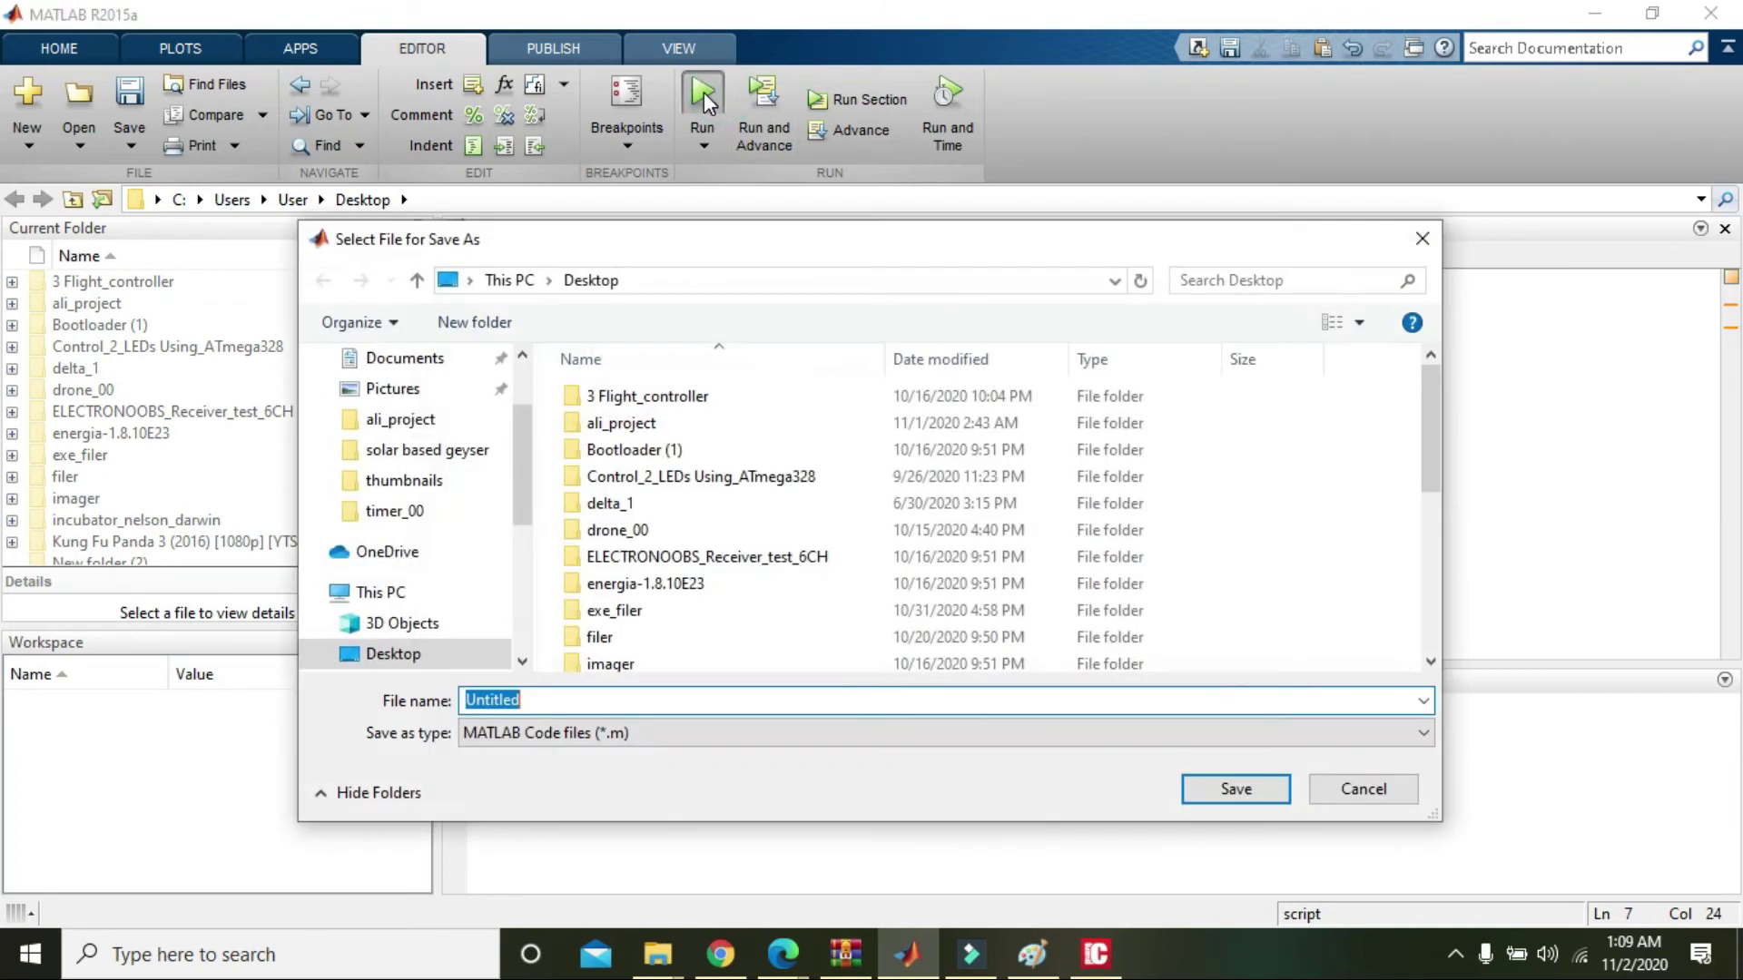
pyautogui.write('eq')
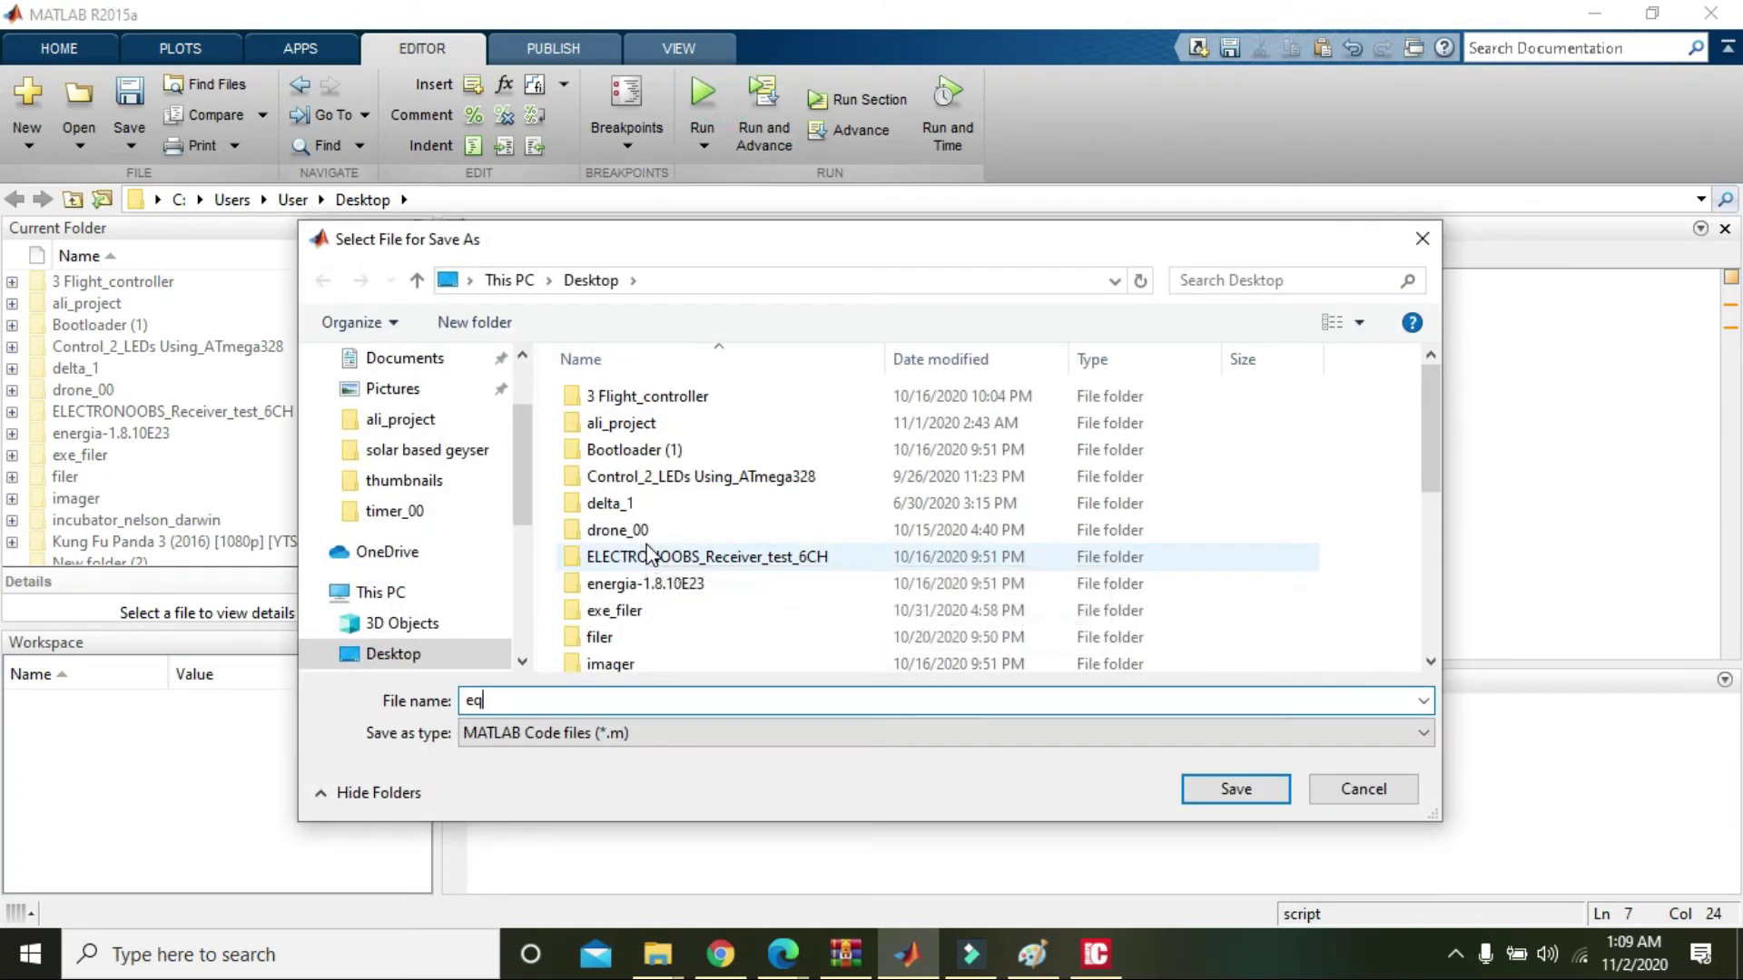
pyautogui.write('uality_00')
pyautogui.press('Return')
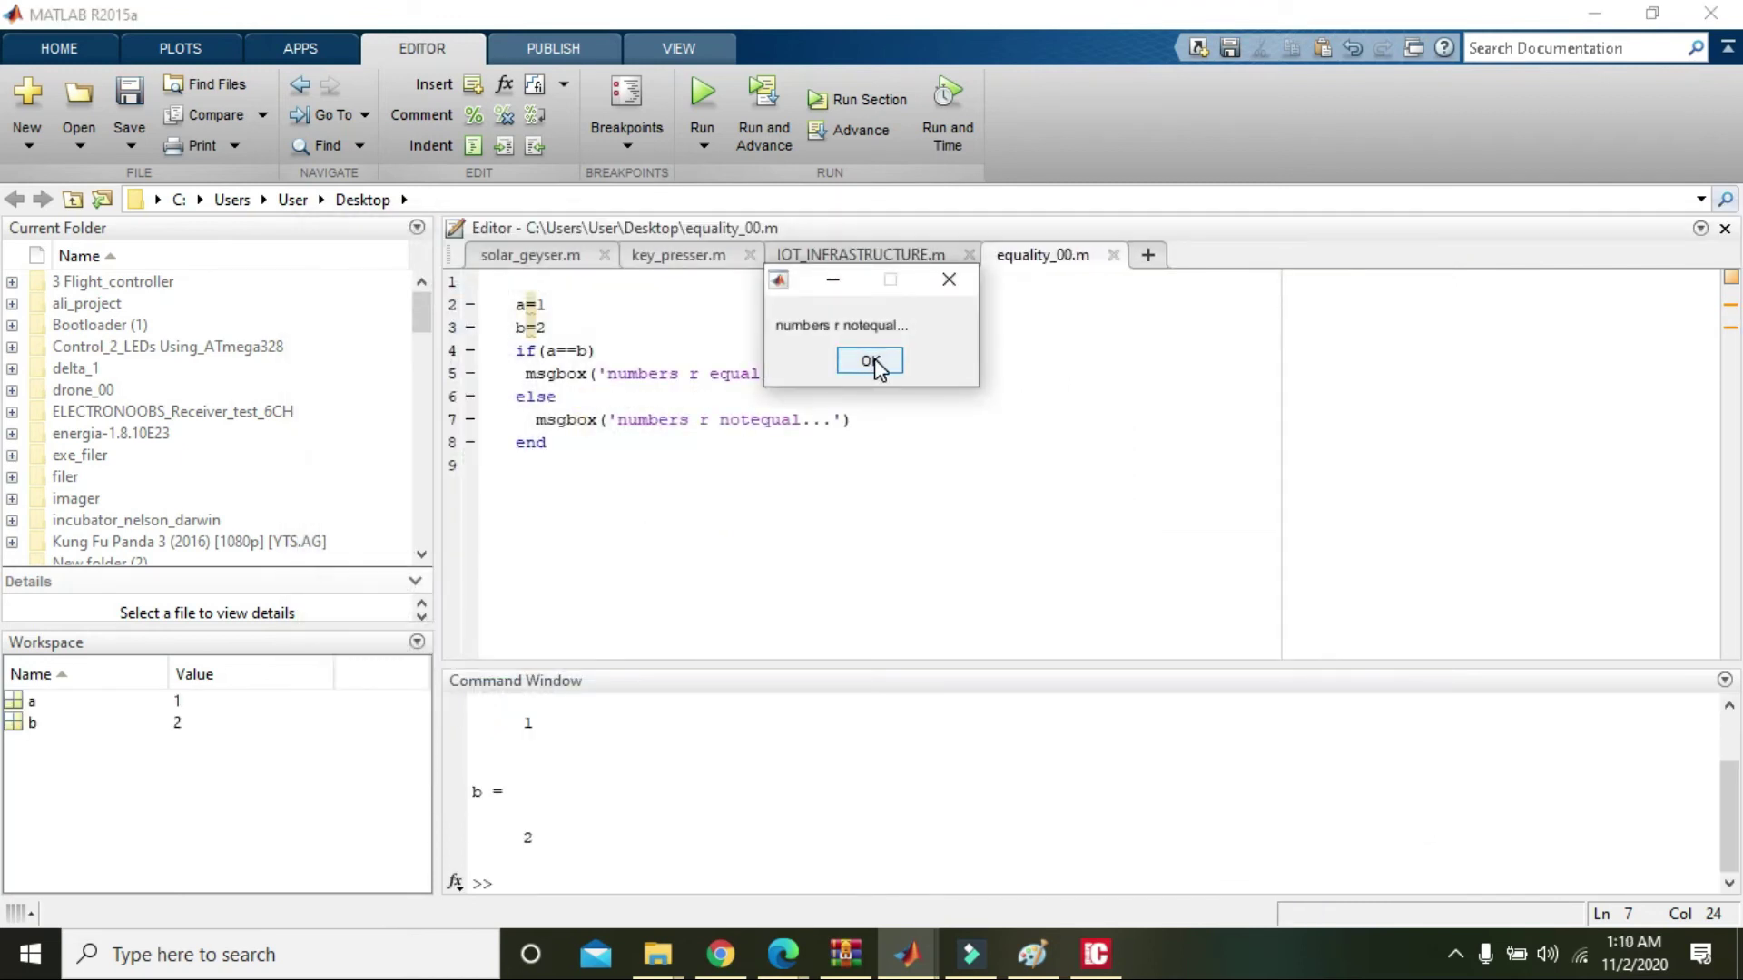
pyautogui.click(872, 363)
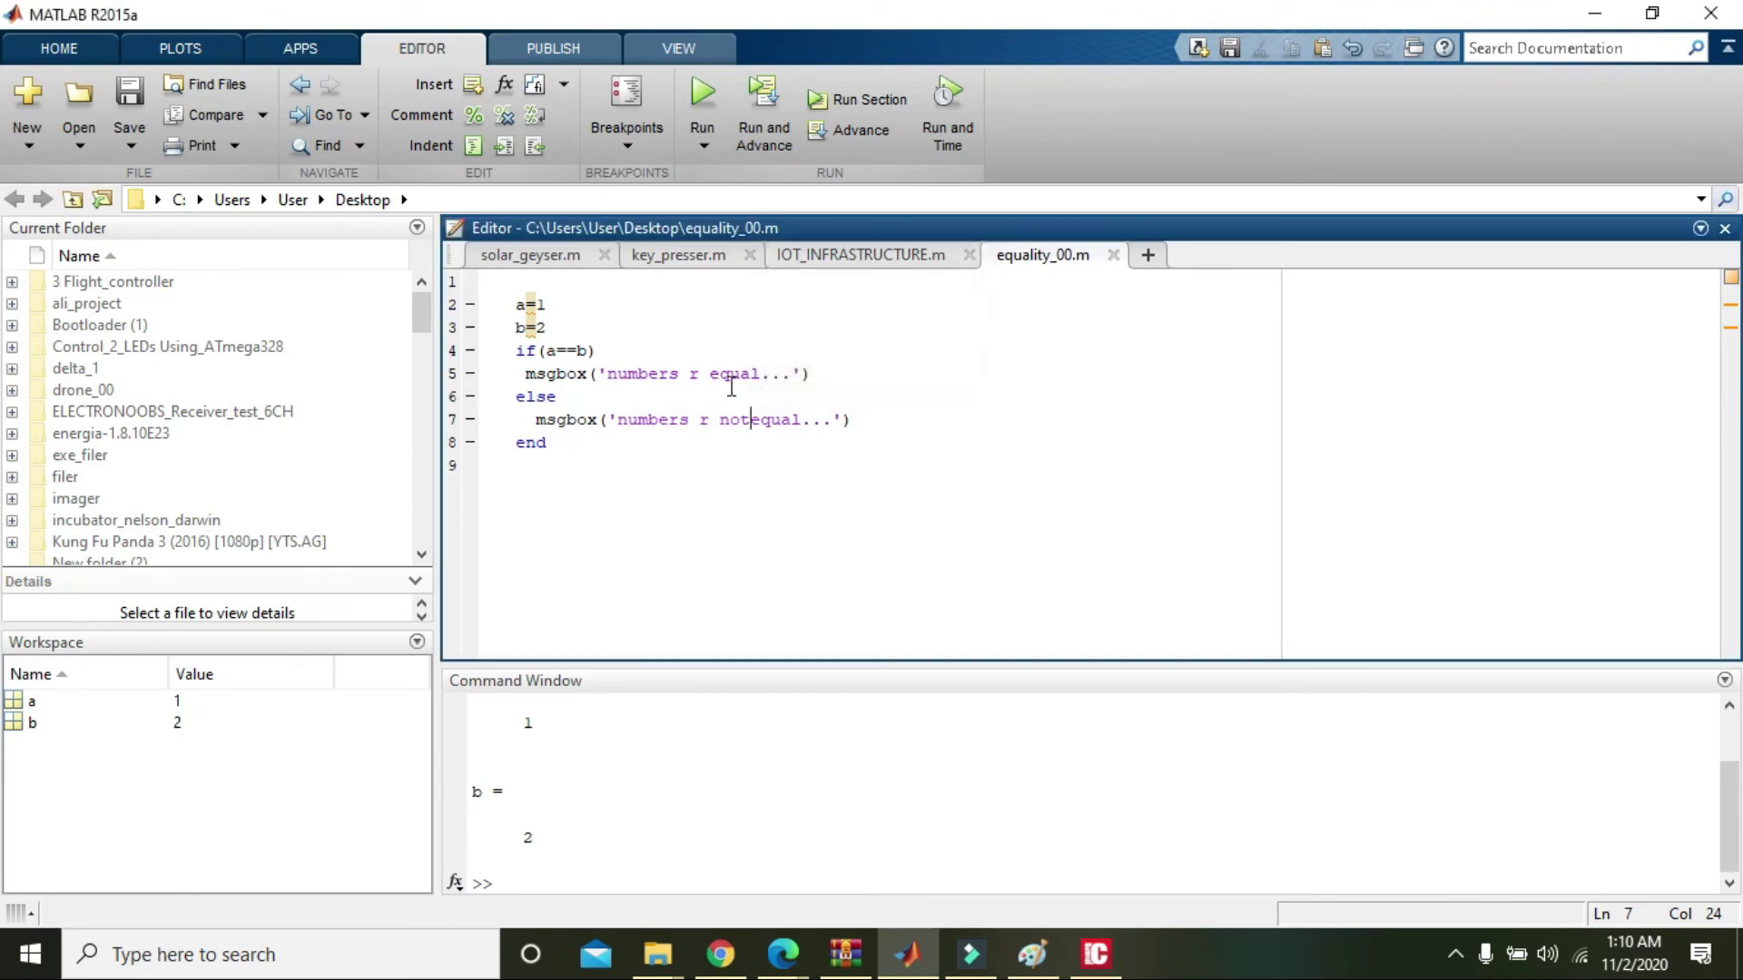
# - Change b from 2 to 1 on line 3 and rerun the saved script
pyautogui.moveTo(531, 328)
pyautogui.click(547, 304)
pyautogui.press('BackSpace')
pyautogui.write('1')
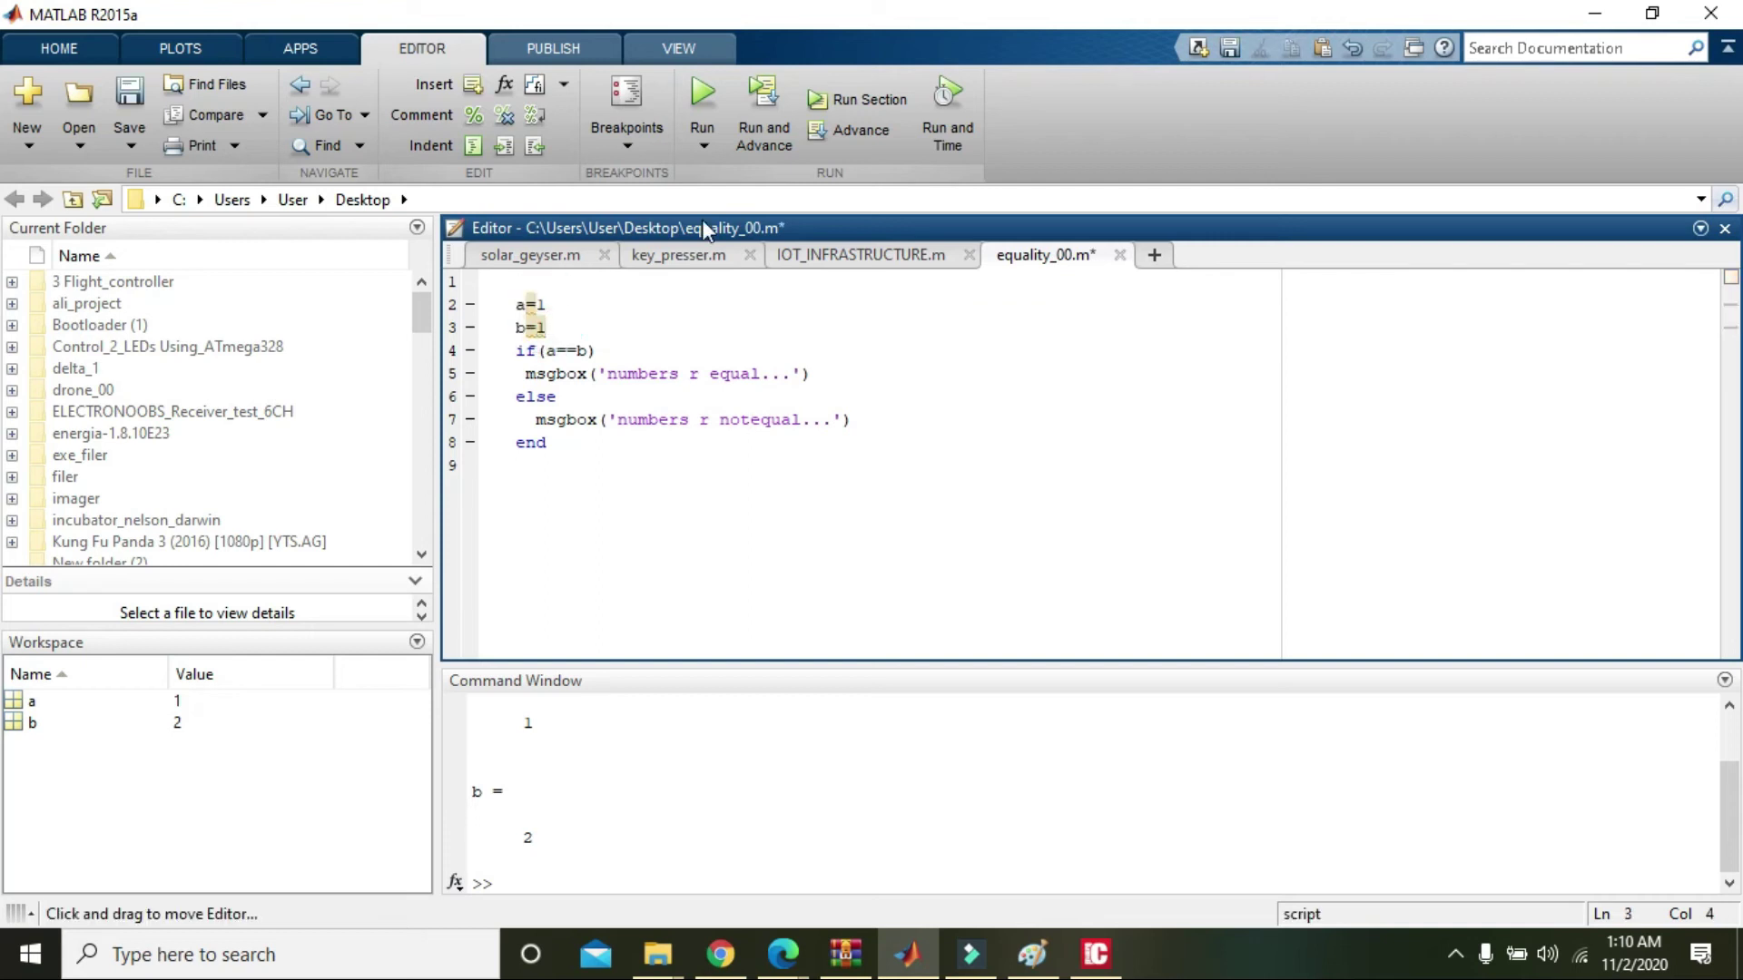
pyautogui.click(704, 90)
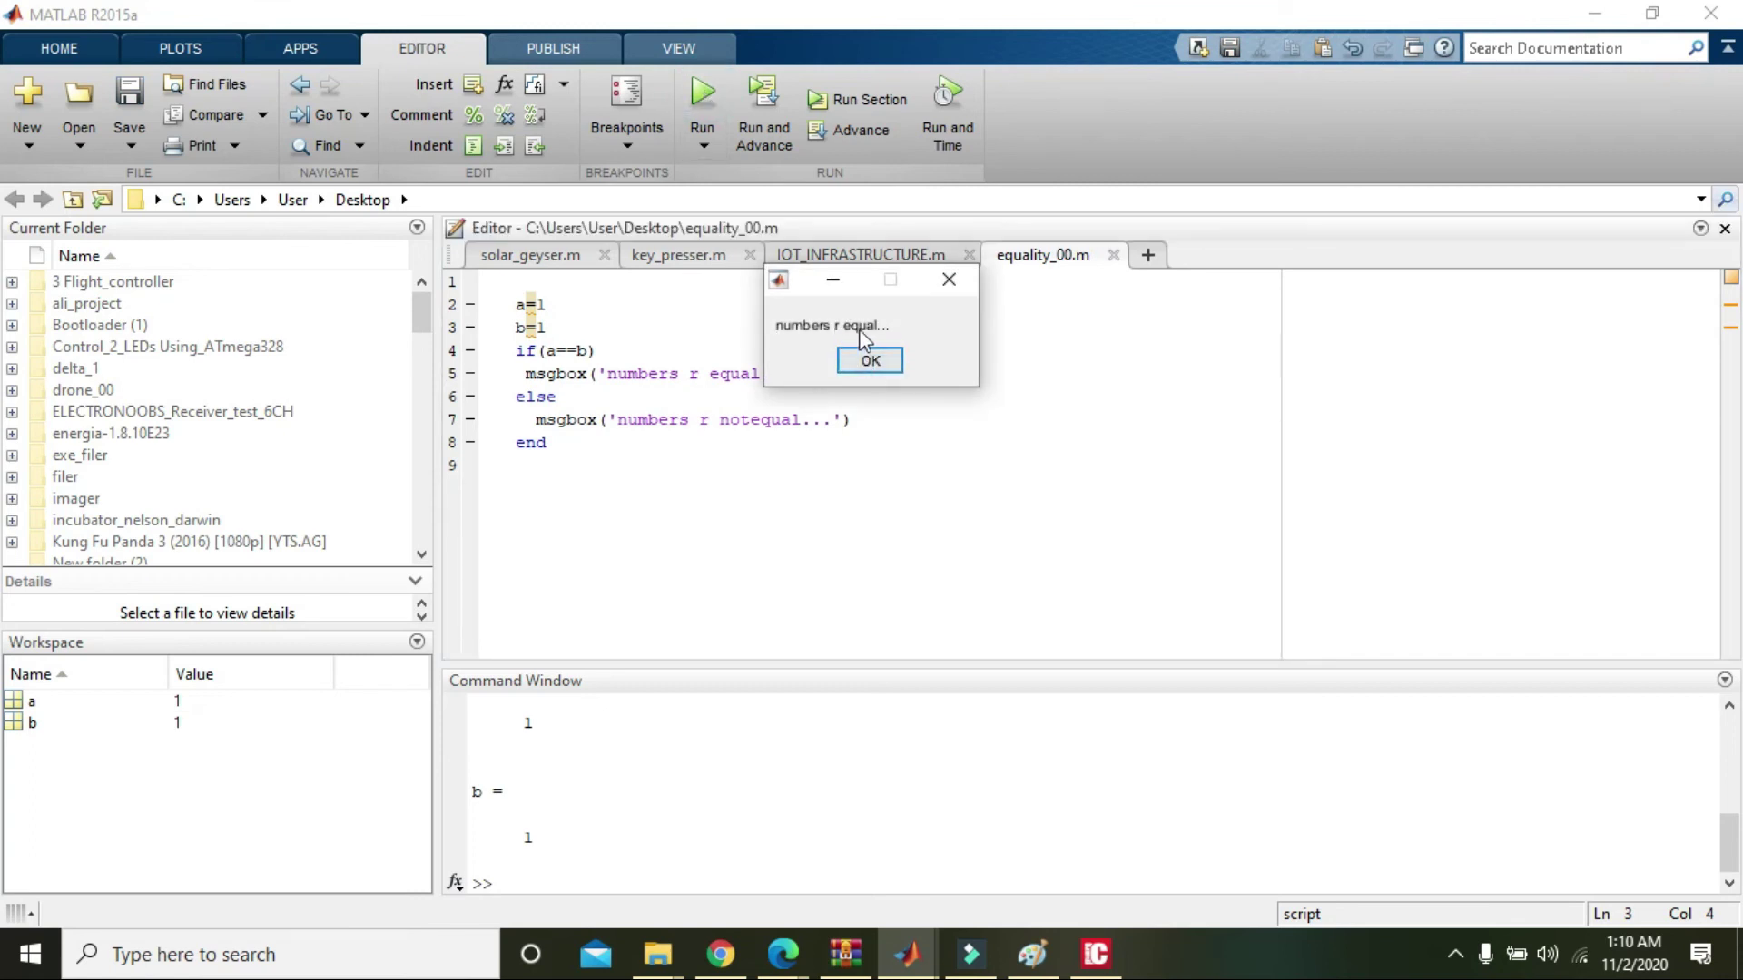
# - Close the 'numbers r equal...' message and point out the block's closing end
pyautogui.click(870, 359)
pyautogui.click(759, 405)
pyautogui.click(552, 444)
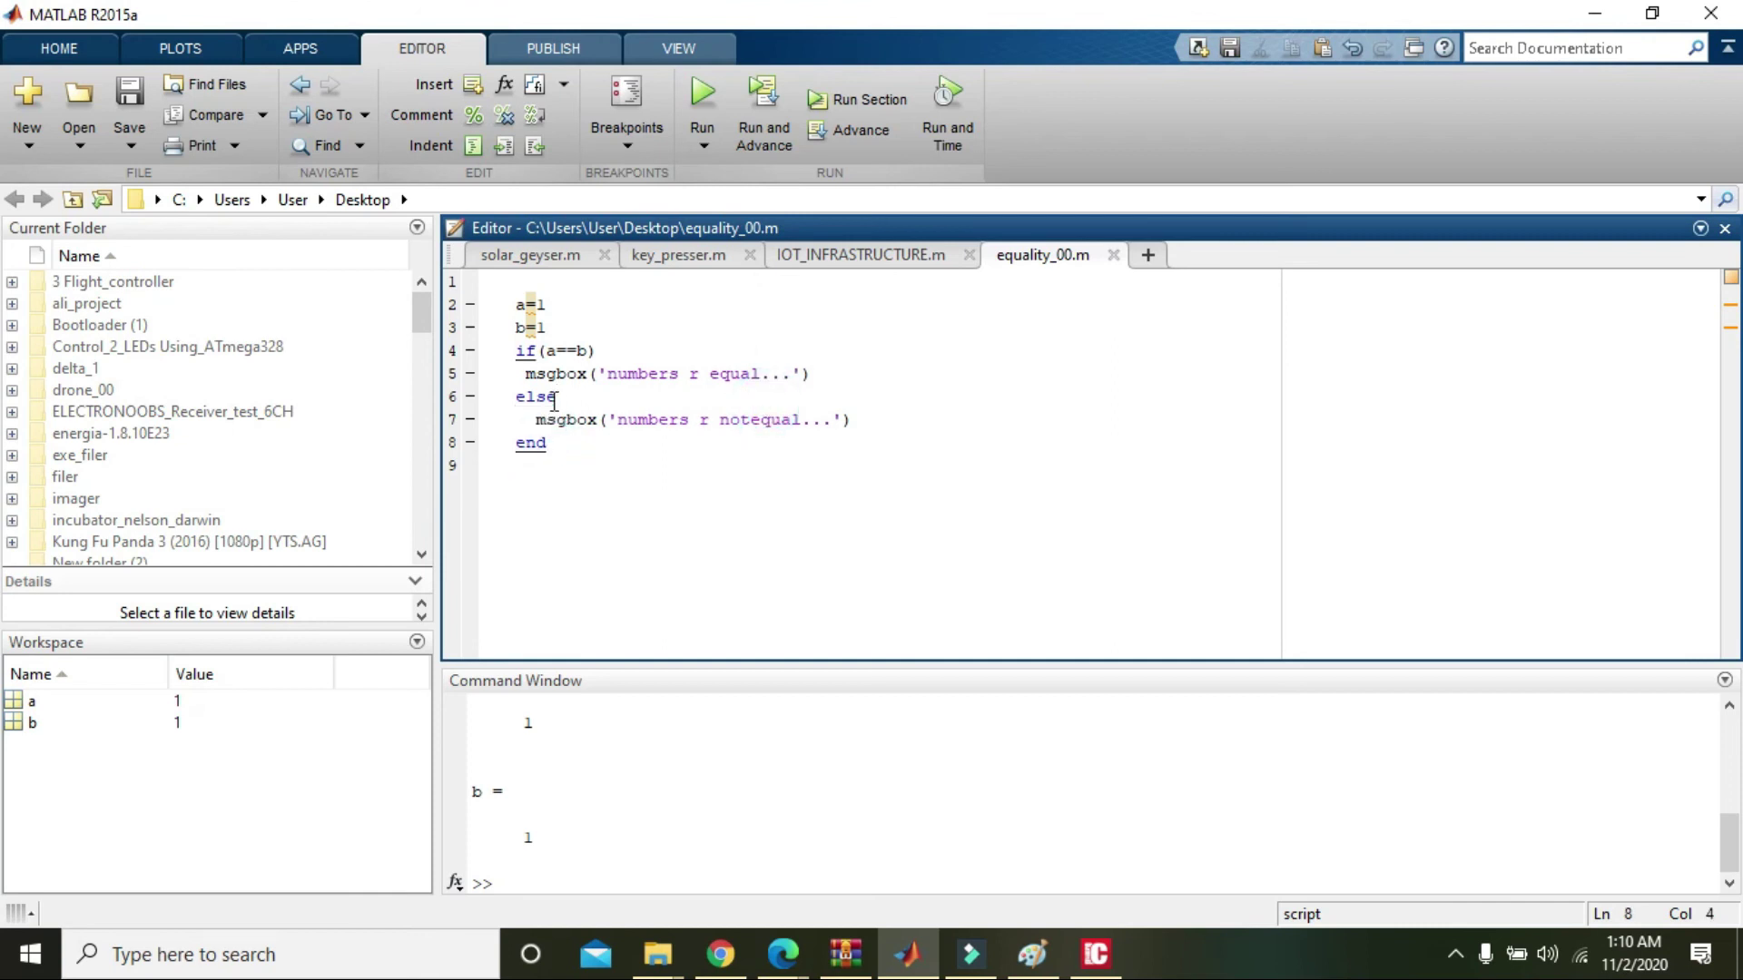
# - Highlight the a==b comparison in the if condition while explaining it
pyautogui.moveTo(557, 351); pyautogui.dragTo(577, 353)
pyautogui.click(578, 352)
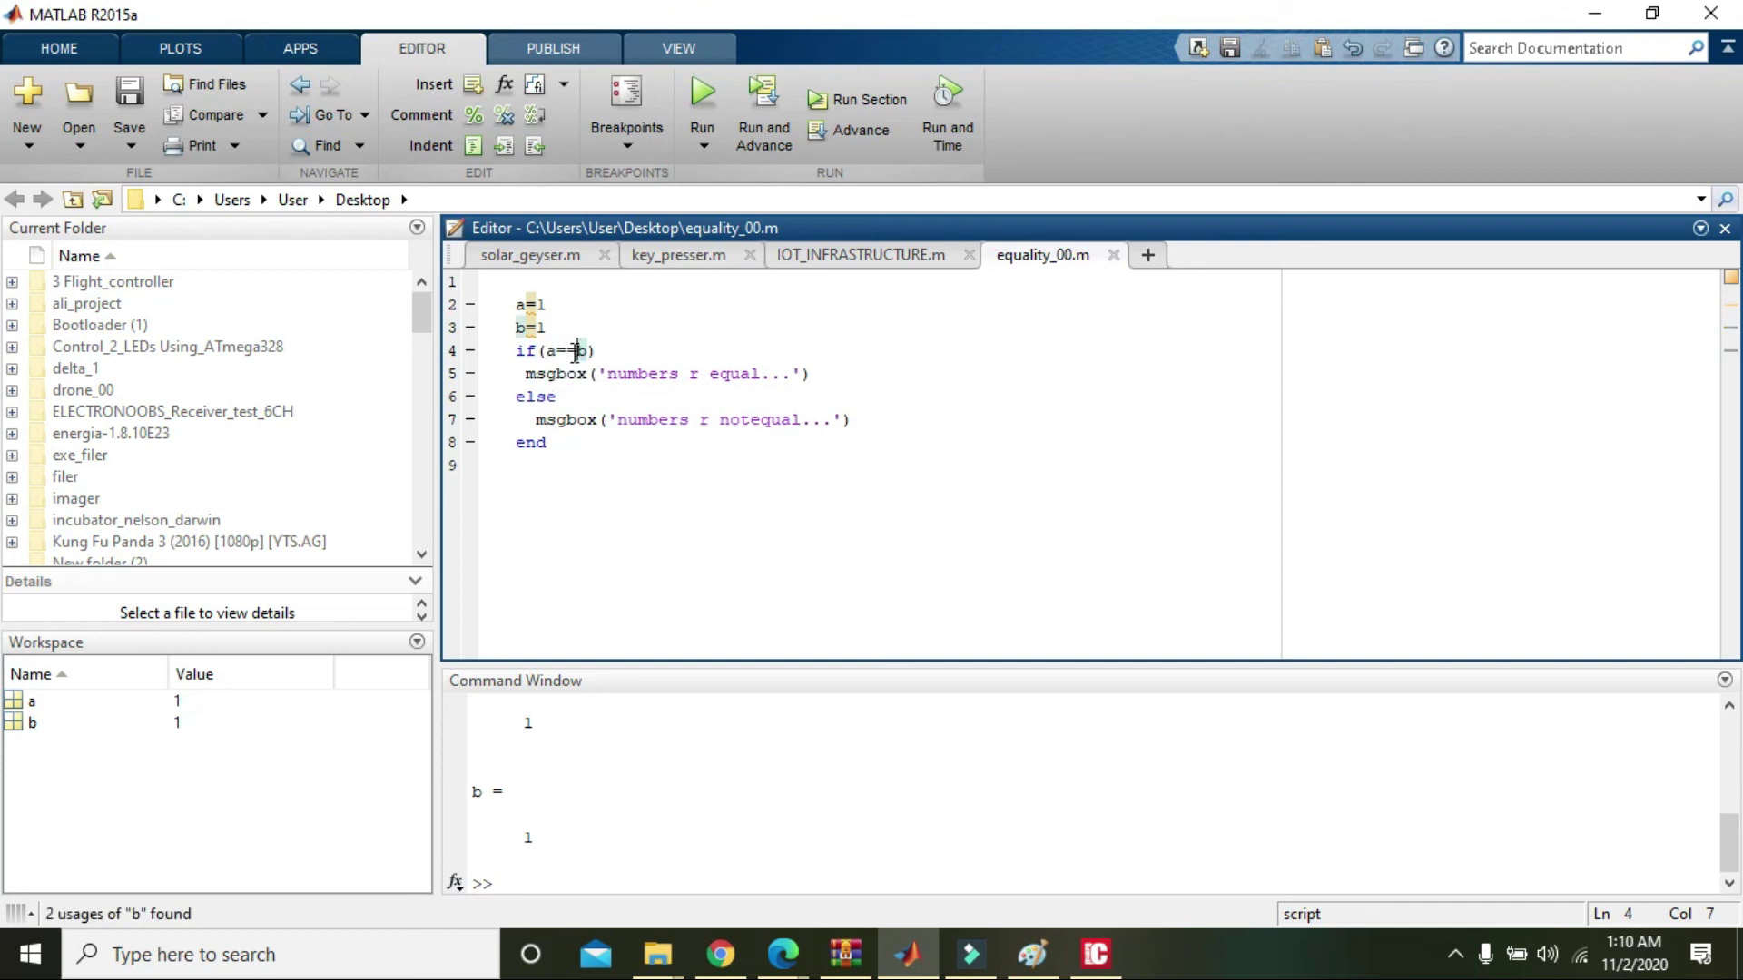
pyautogui.click(573, 351)
pyautogui.click(575, 351)
pyautogui.click(578, 349)
pyautogui.moveTo(577, 351); pyautogui.dragTo(566, 358)
pyautogui.doubleClick(583, 352)
pyautogui.write('1')
pyautogui.click(607, 350)
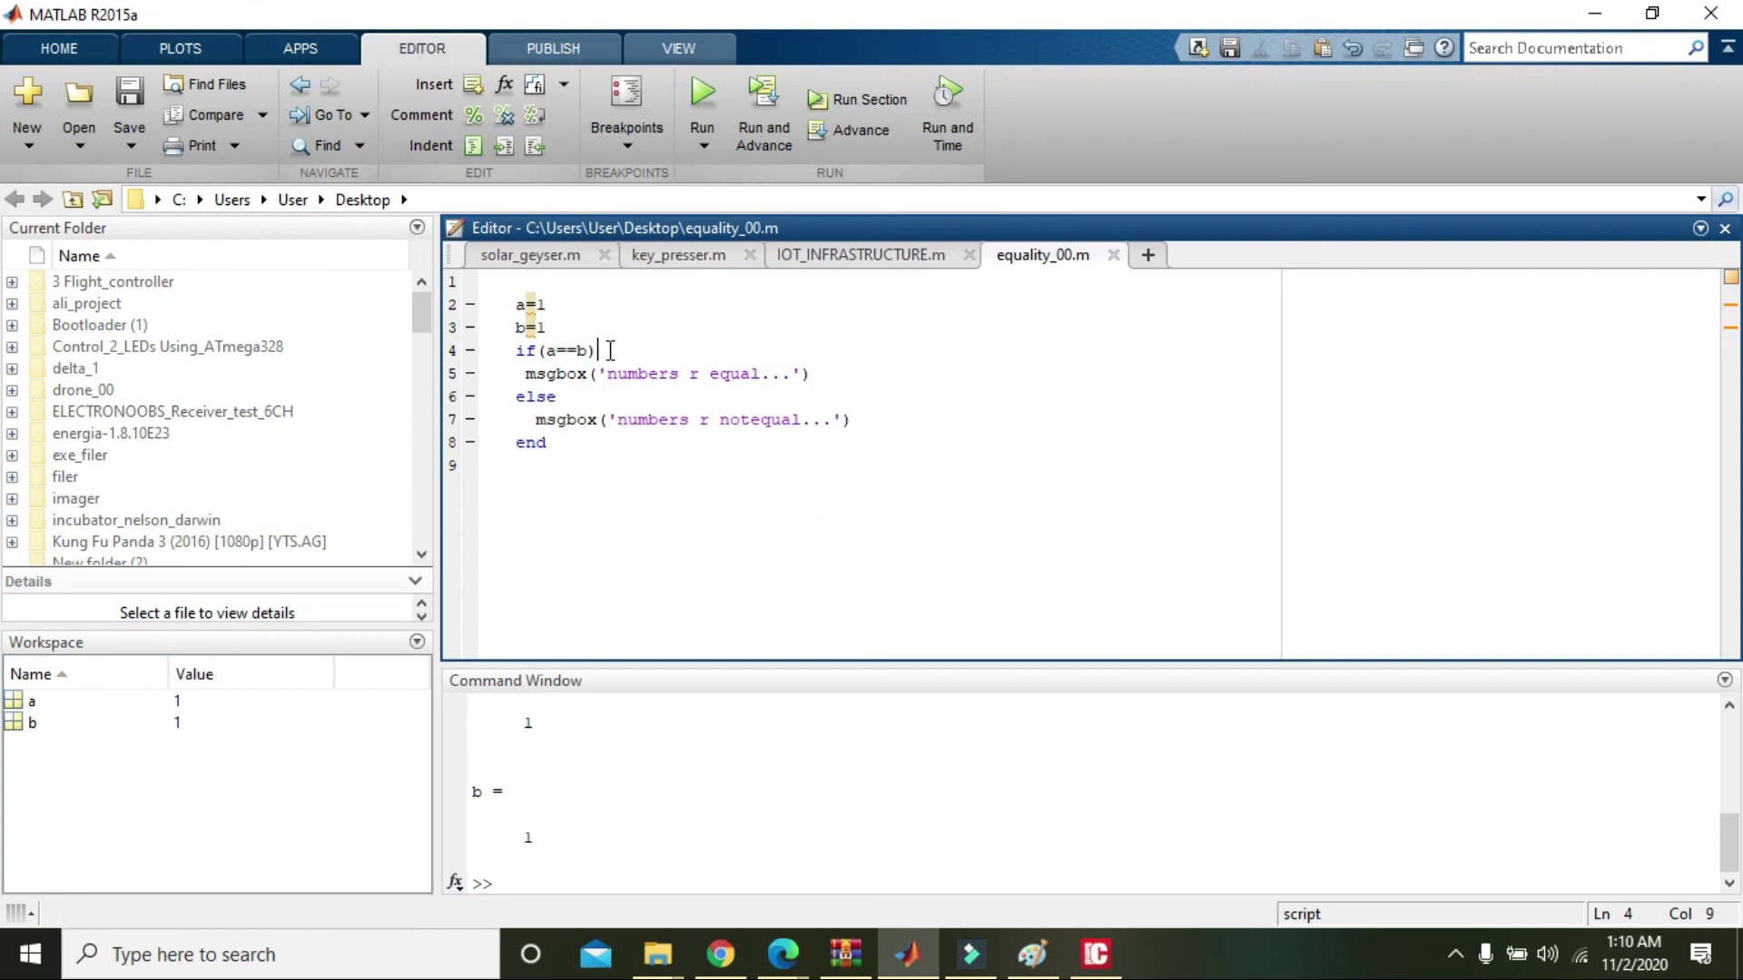
# - Highlight the whole script from a=1 to end, then clear the selection
pyautogui.click(516, 302)
pyautogui.moveTo(517, 302); pyautogui.dragTo(616, 442)
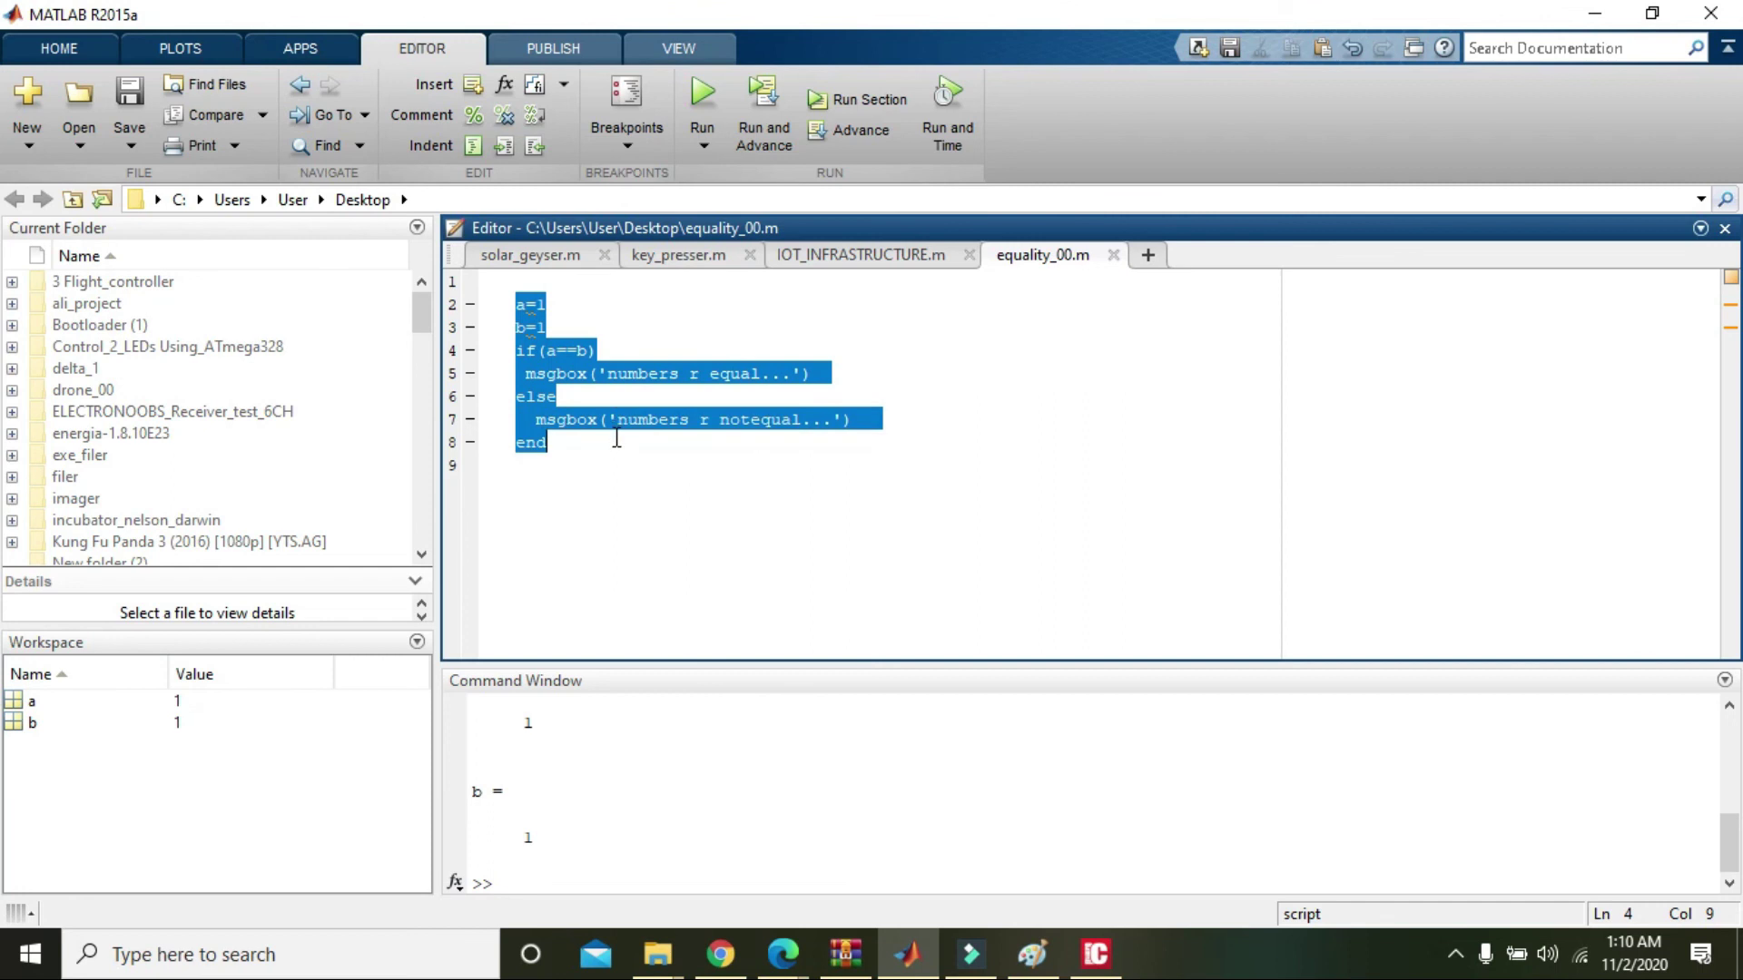
pyautogui.click(560, 445)
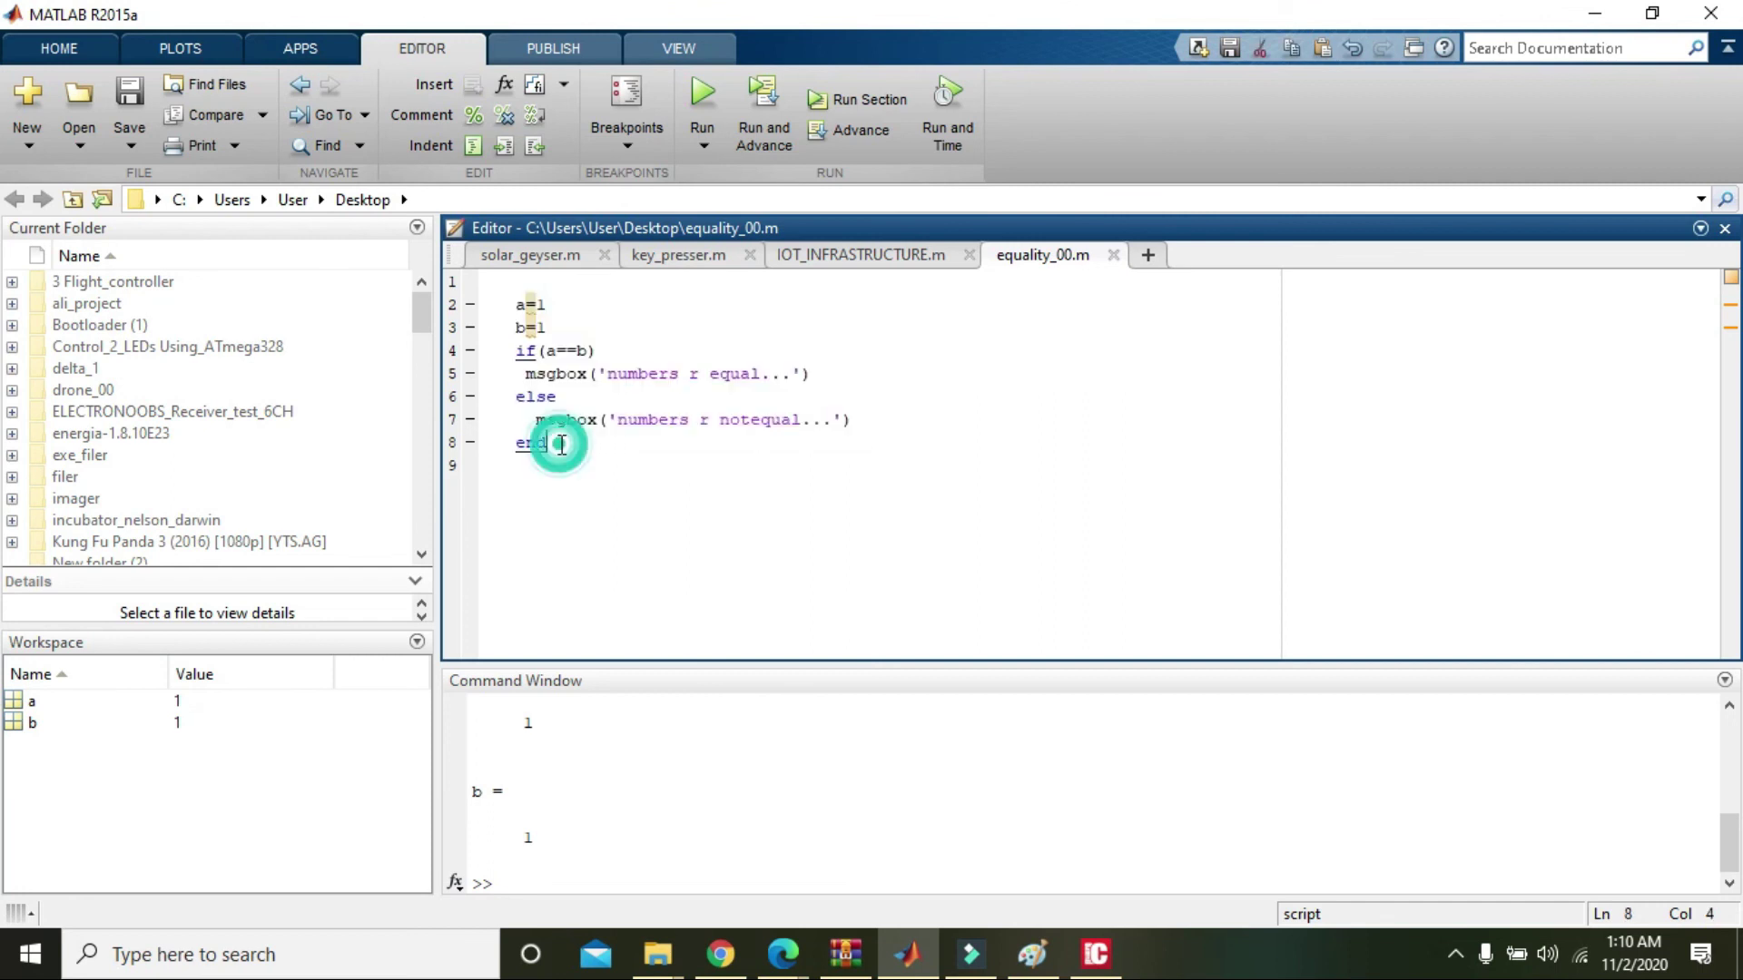